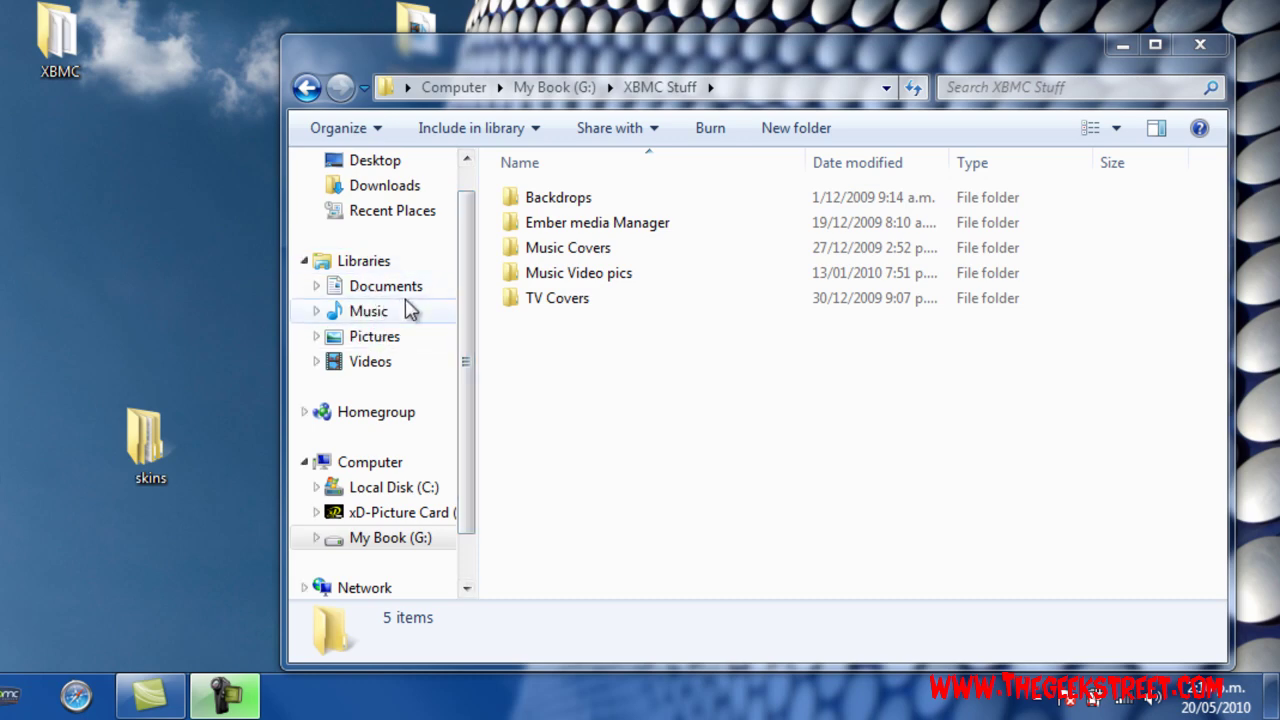
Step: Look through the 65 images in Backdrops\movies, then close the Explorer window
double_click(549, 203)
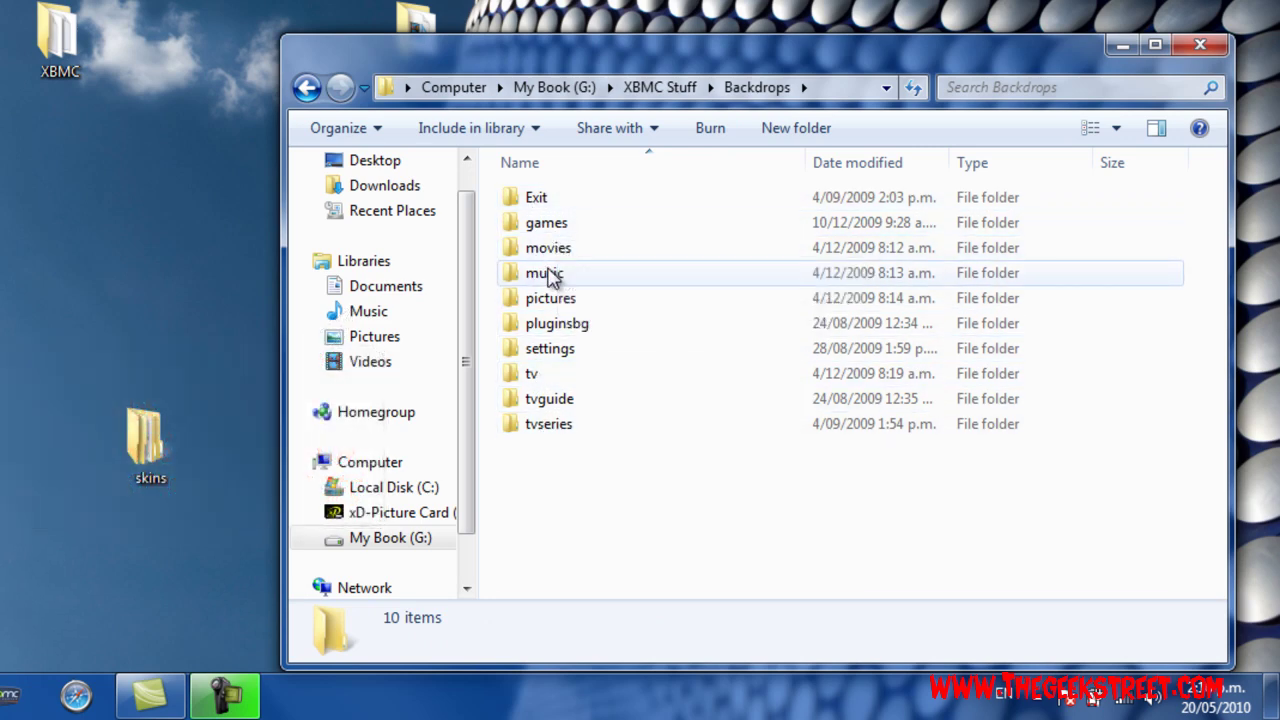
mouse_move(552, 279)
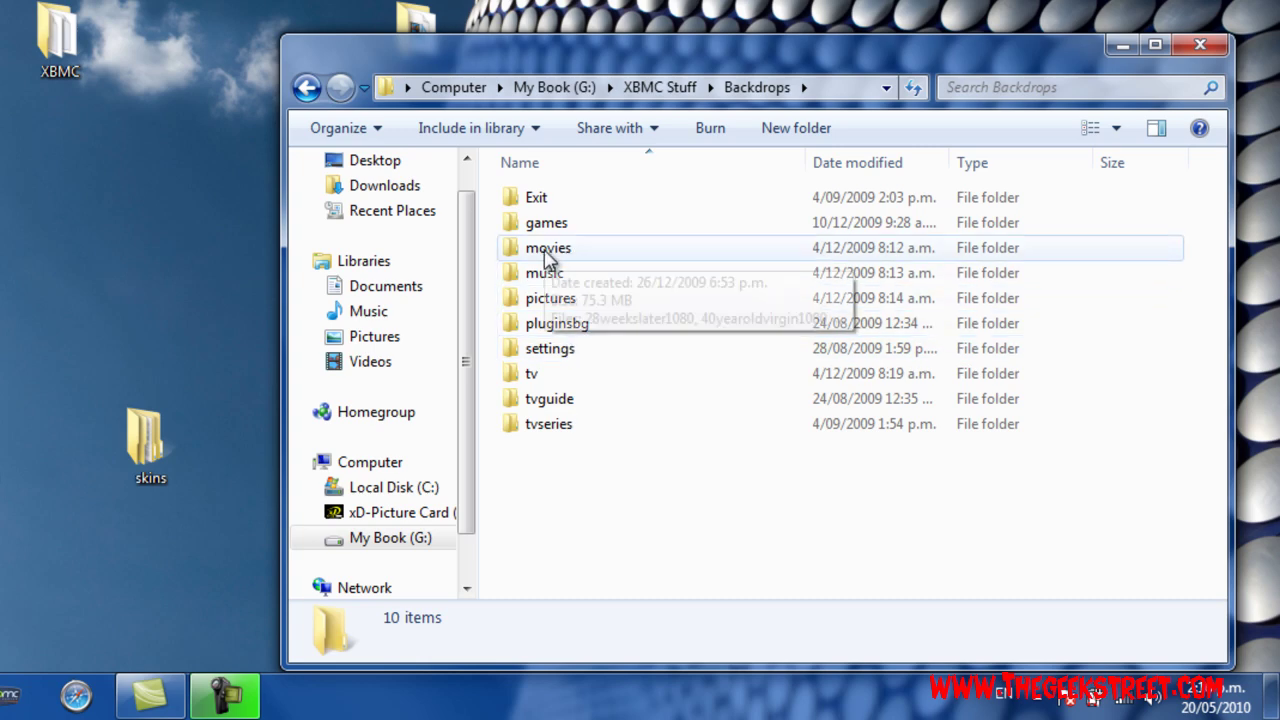
double_click(550, 257)
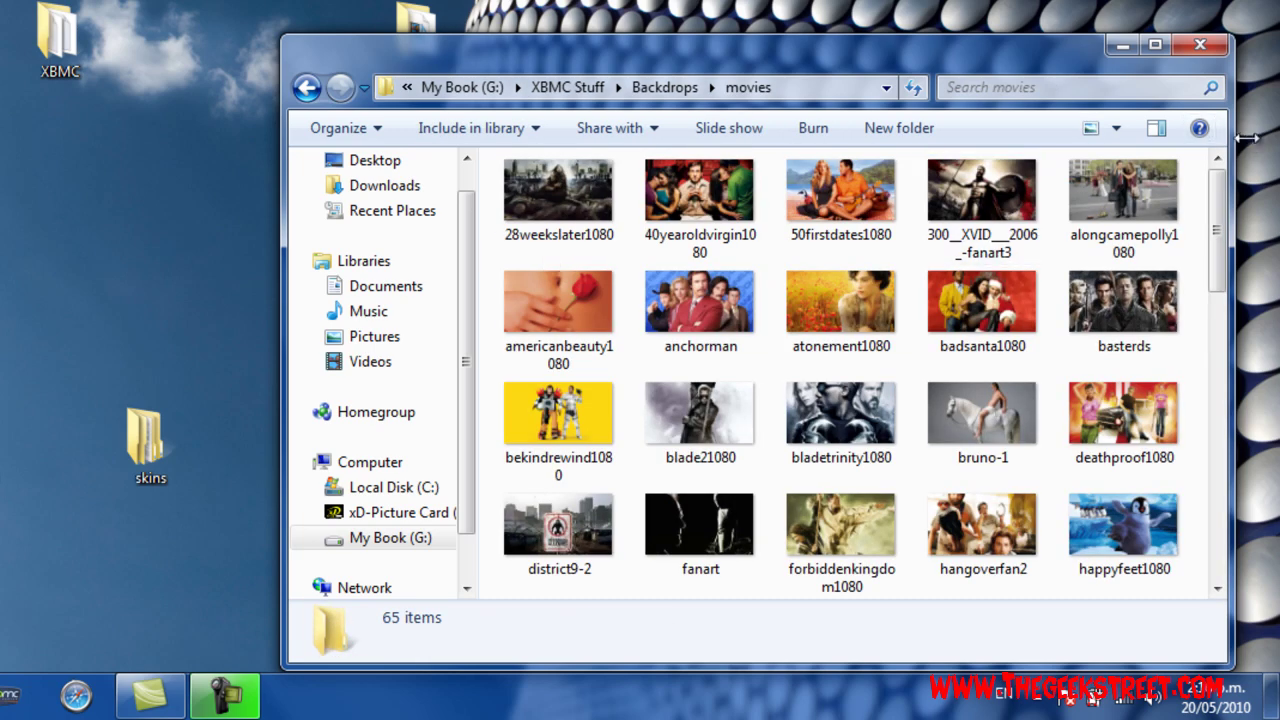
mouse_move(1225, 198)
mouse_down()
mouse_move(1222, 495)
mouse_move(1218, 176)
mouse_up()
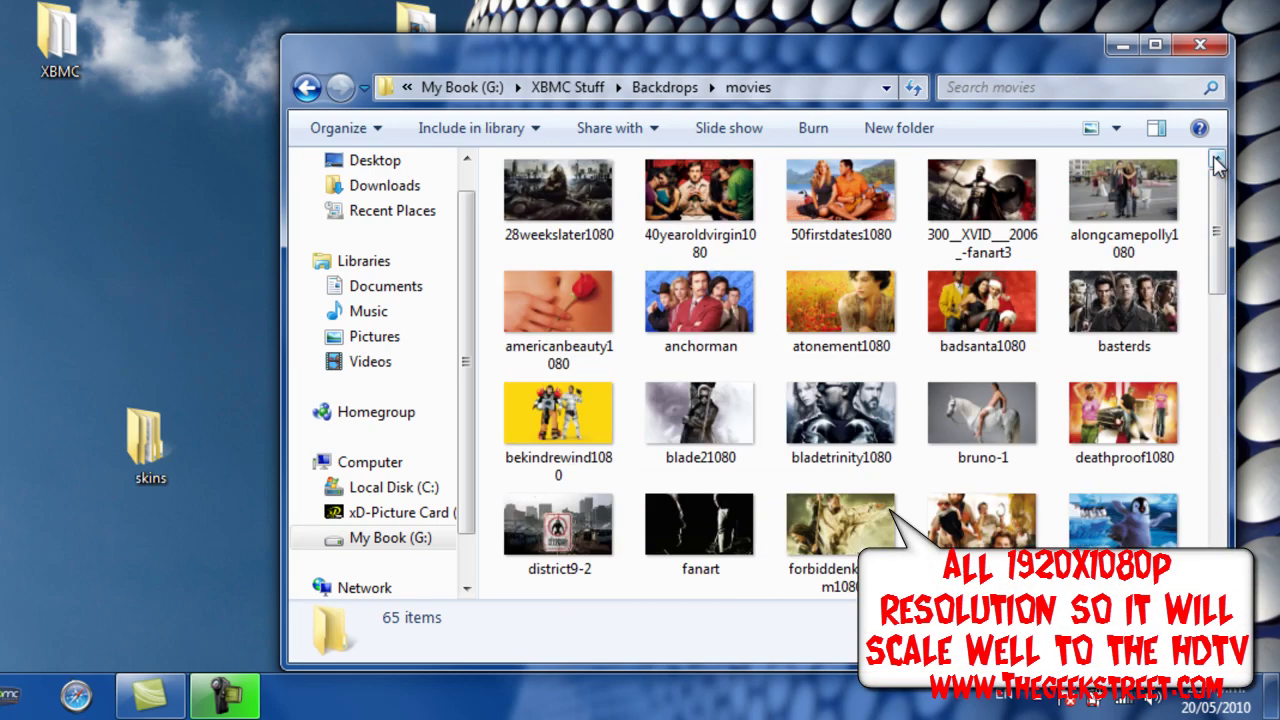
mouse_move(641, 199)
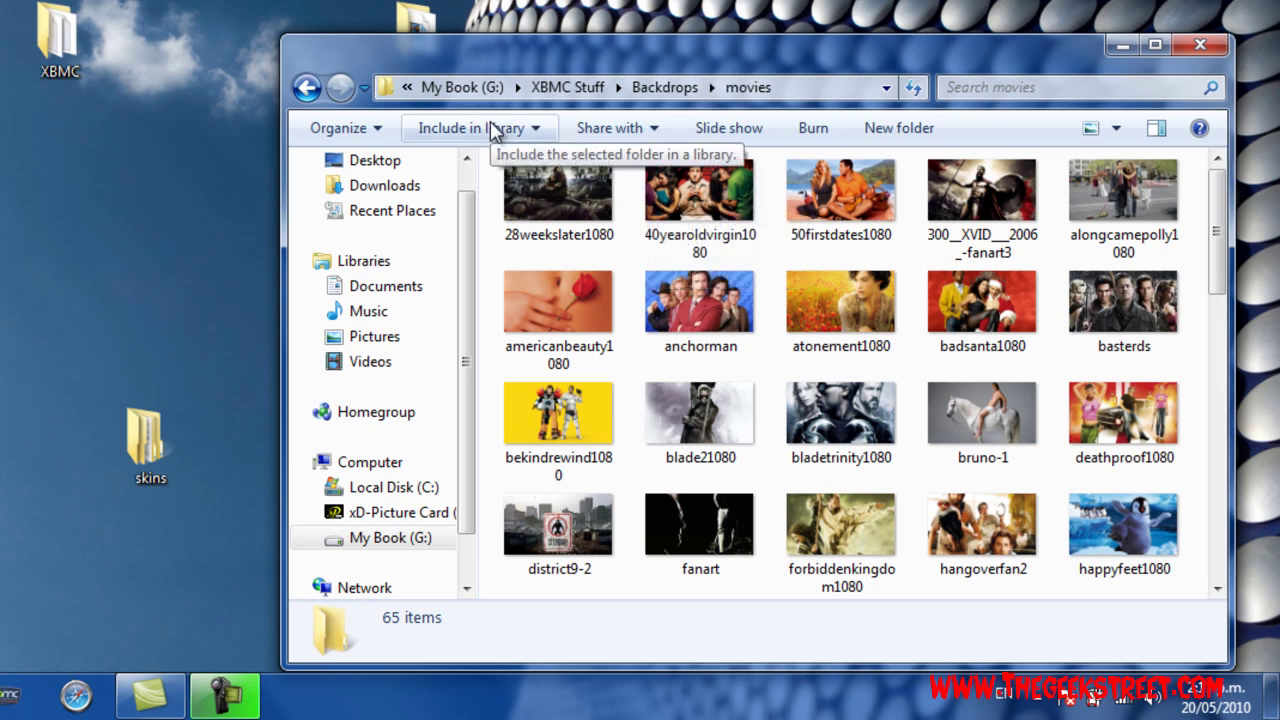
click(1201, 46)
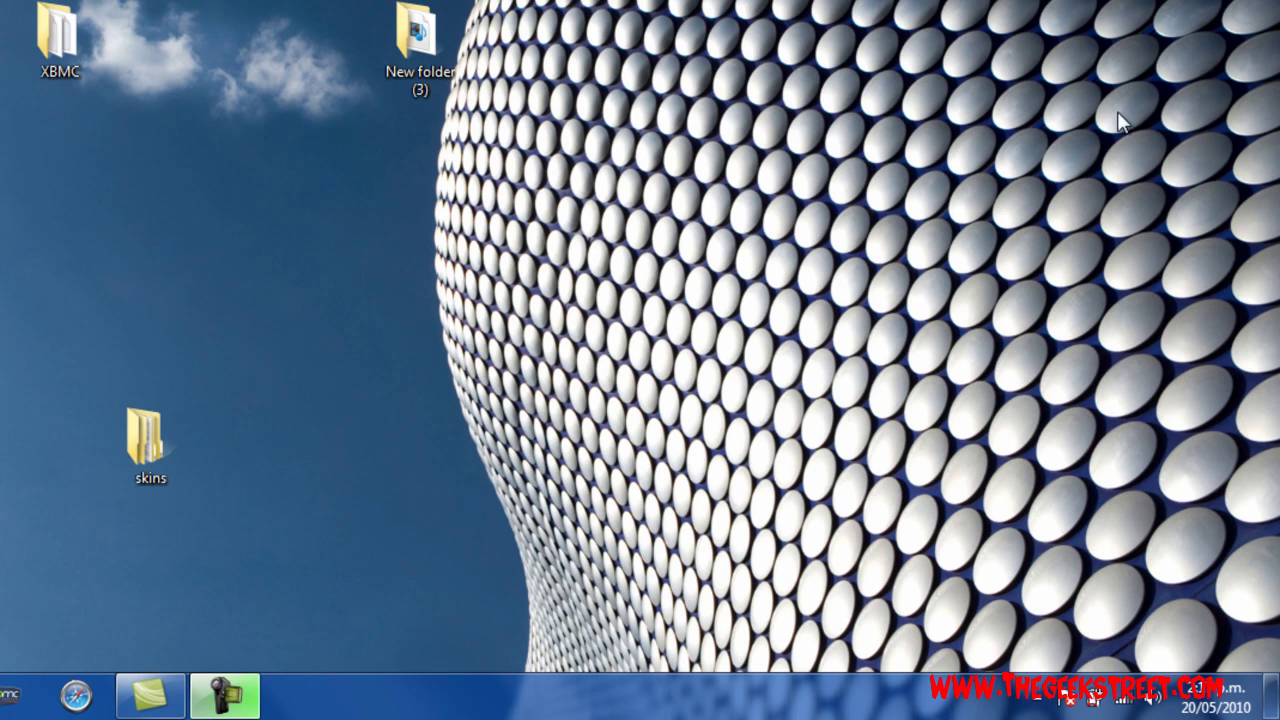
Step: Google 'thegeekstreet' in Safari, open TheGeekStreet site and go to its Backdrops page
click(78, 698)
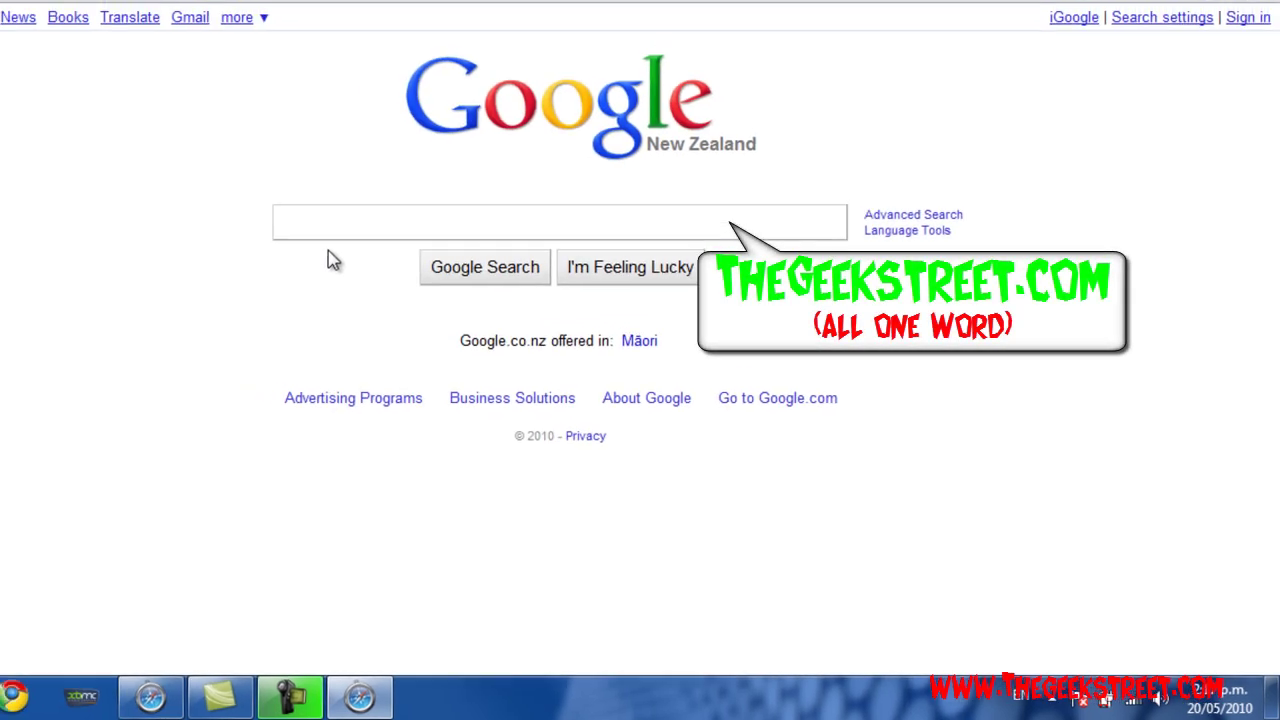
text(theg)
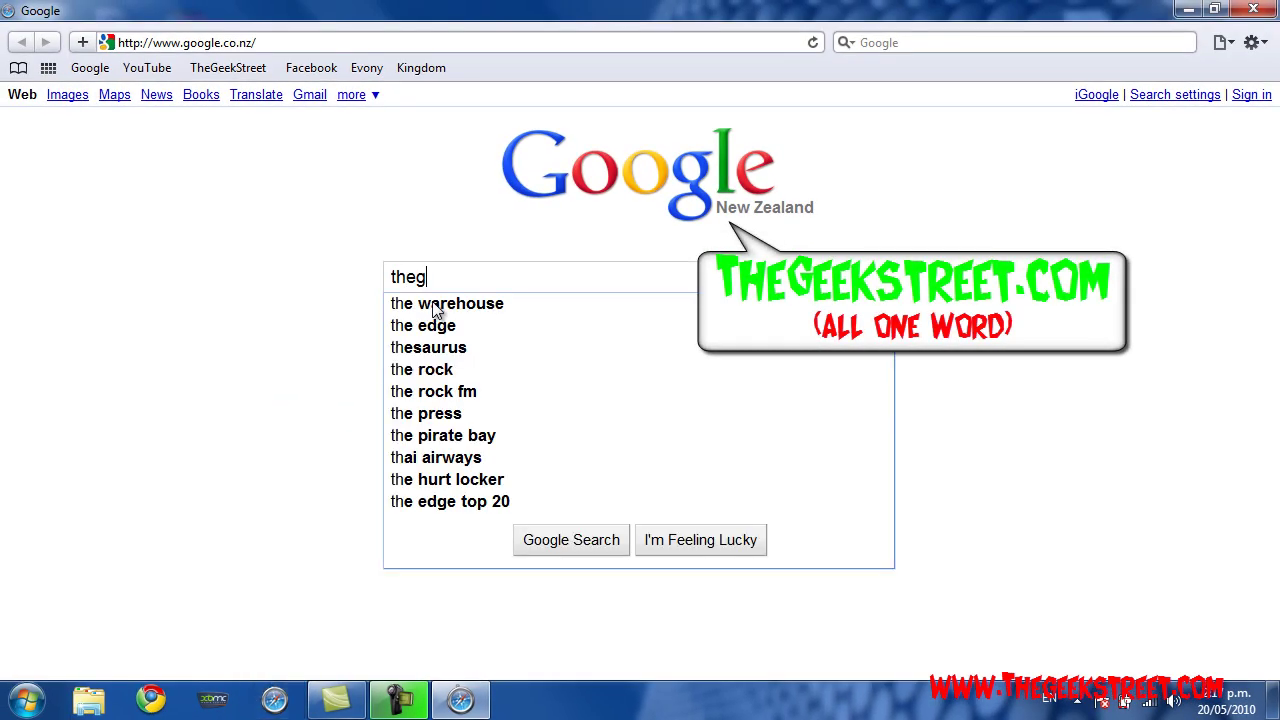
text(eekstreet)
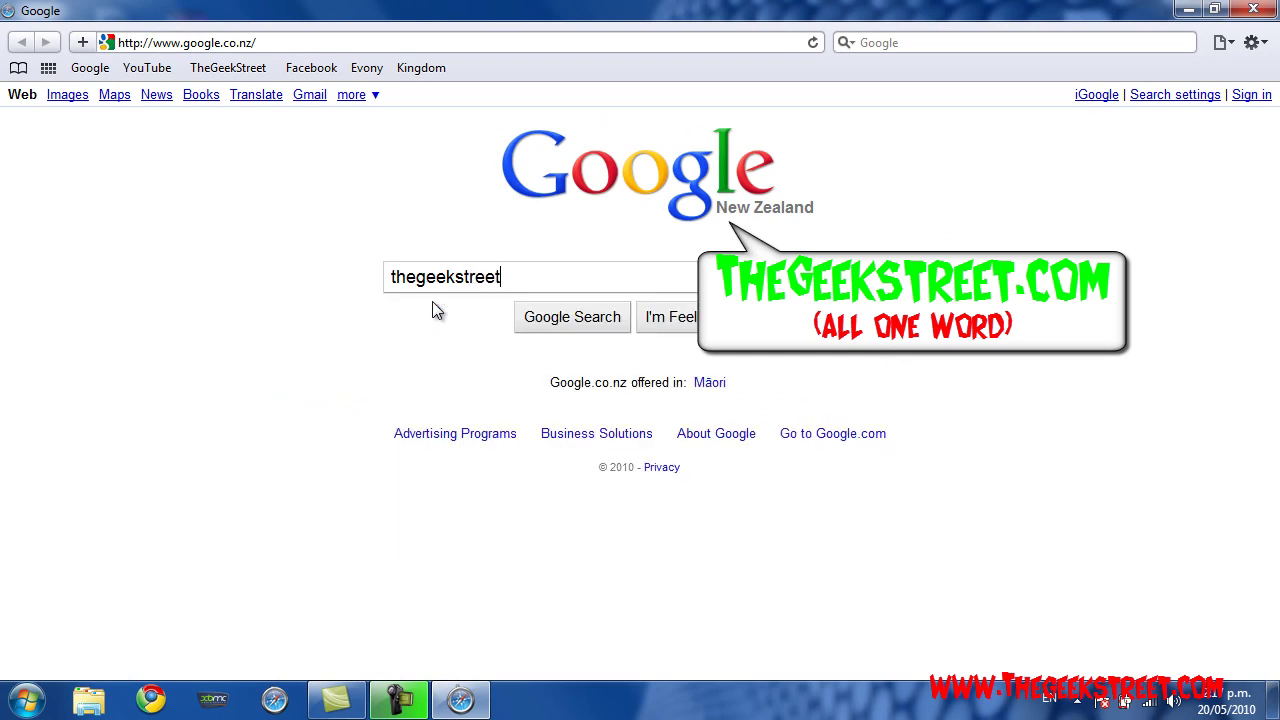
key(Return)
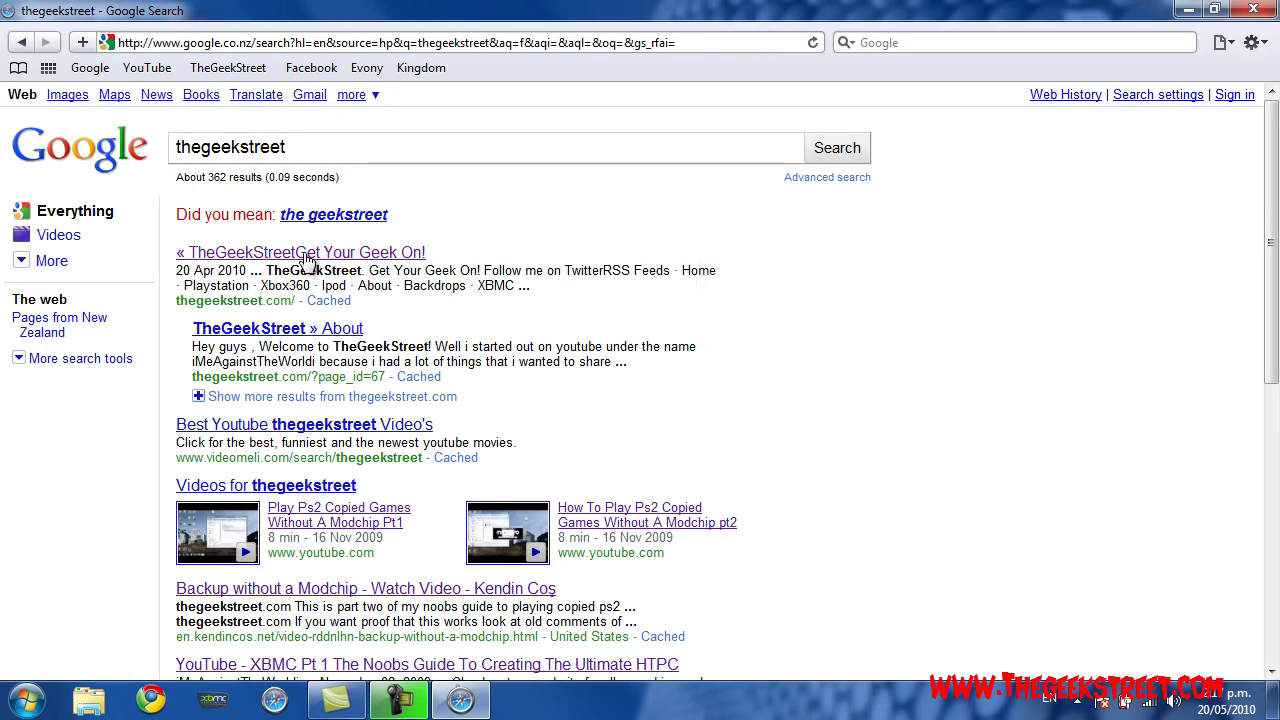
click(307, 256)
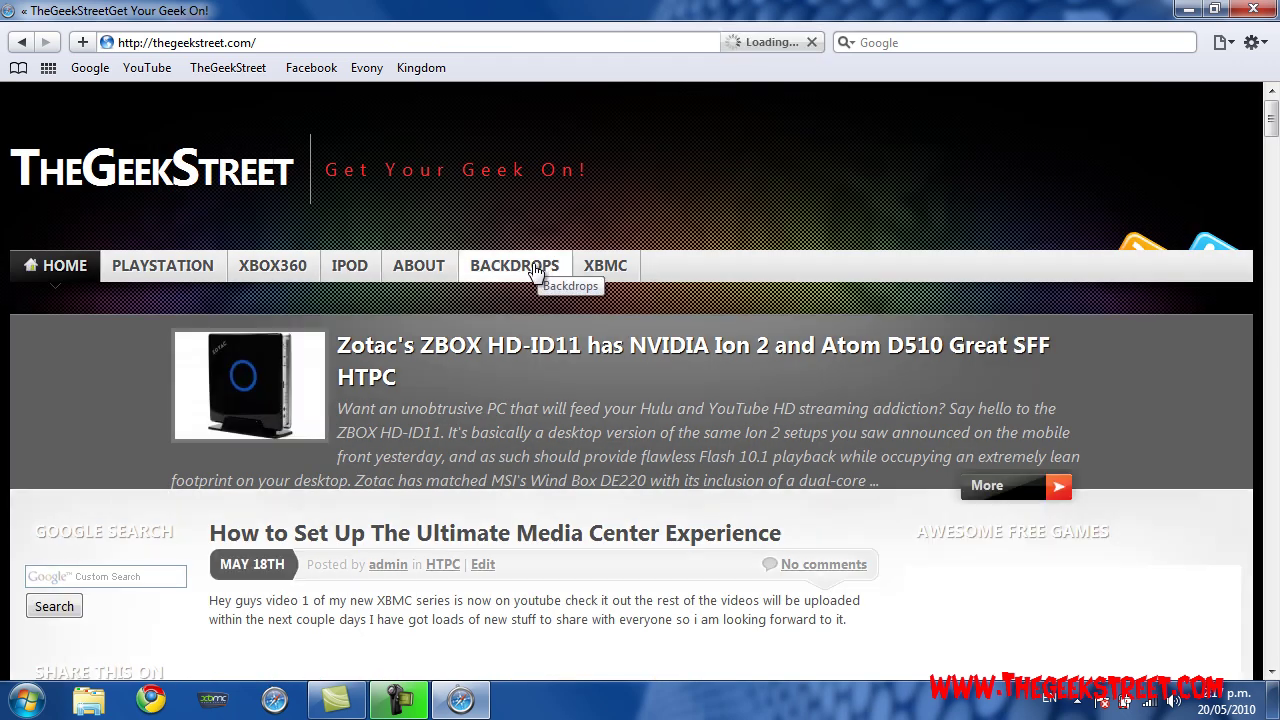
click(535, 268)
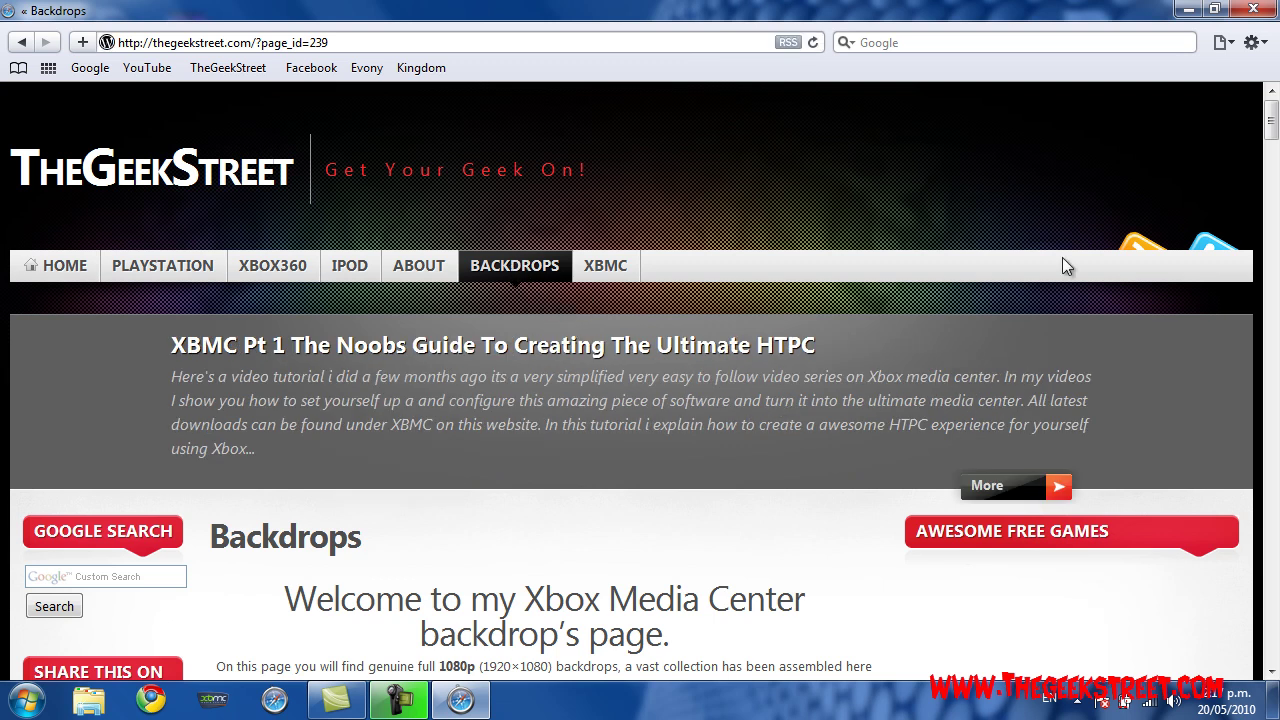
Step: Scroll through the Movies and TV Shows backdrop galleries, then close Safari
drag(1271, 131, 1272, 206)
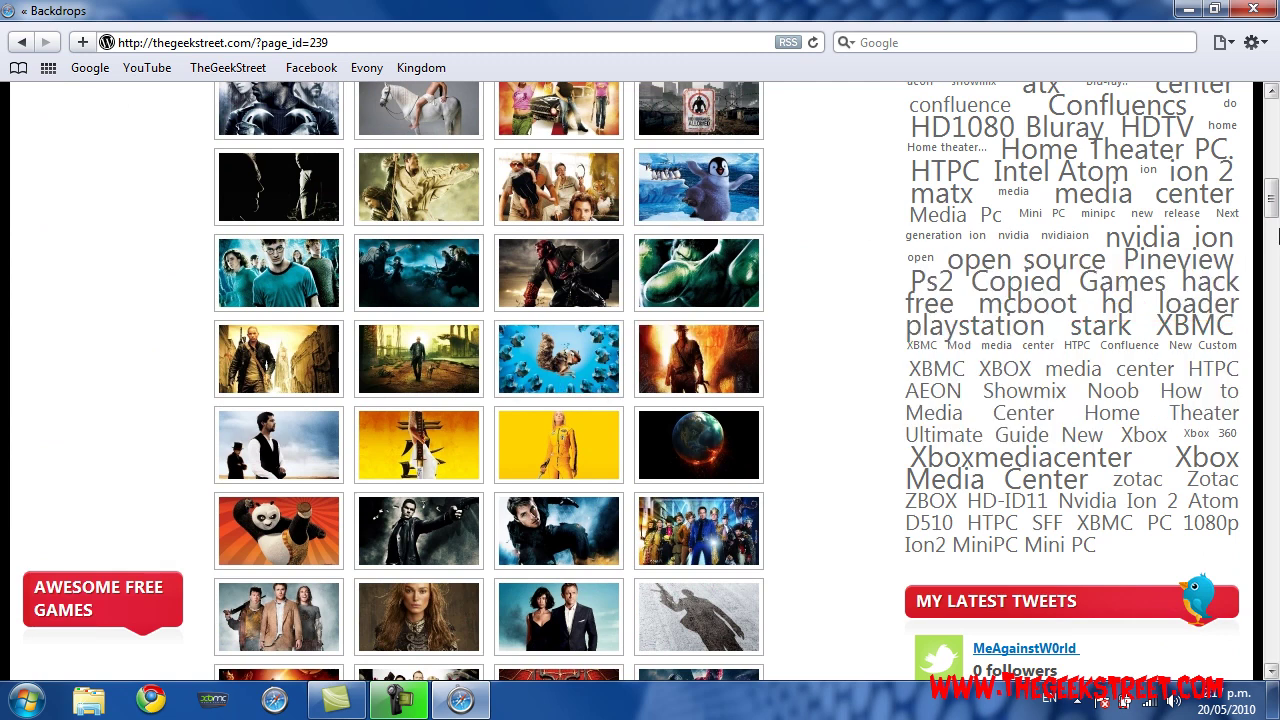
drag(1272, 200, 1272, 156)
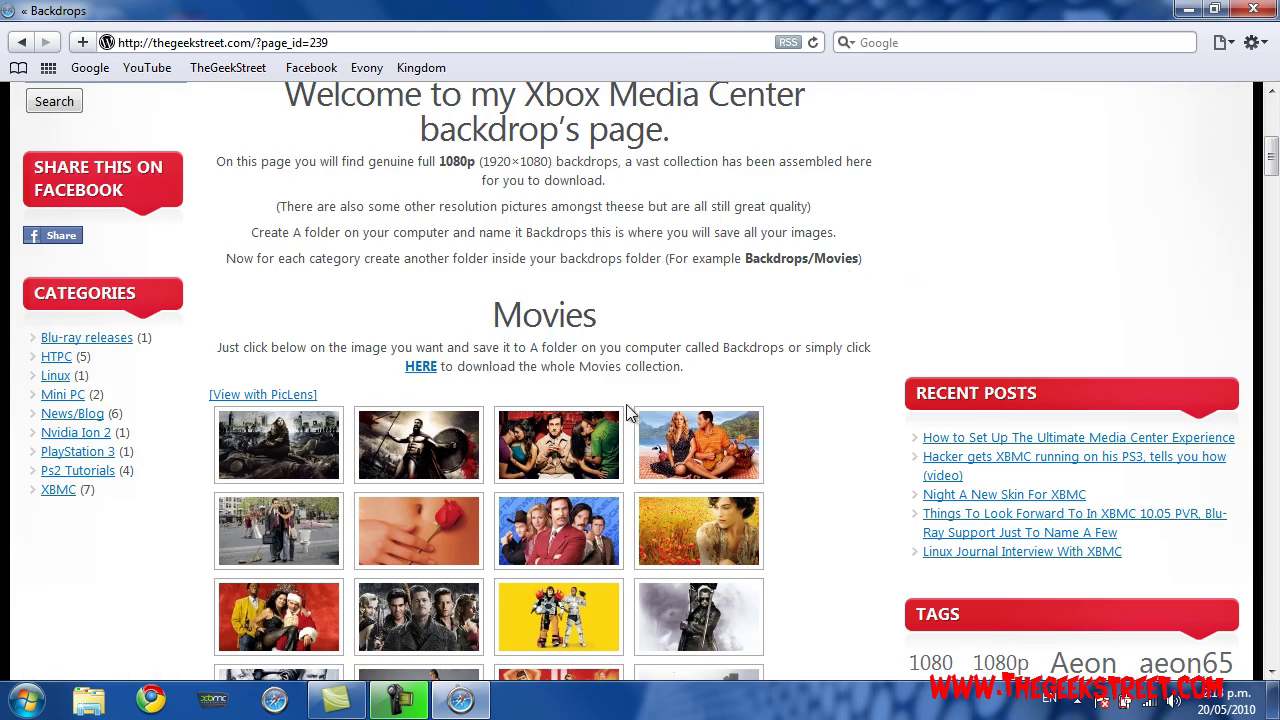
drag(1272, 156, 1272, 230)
scroll(823, 240, down, 10)
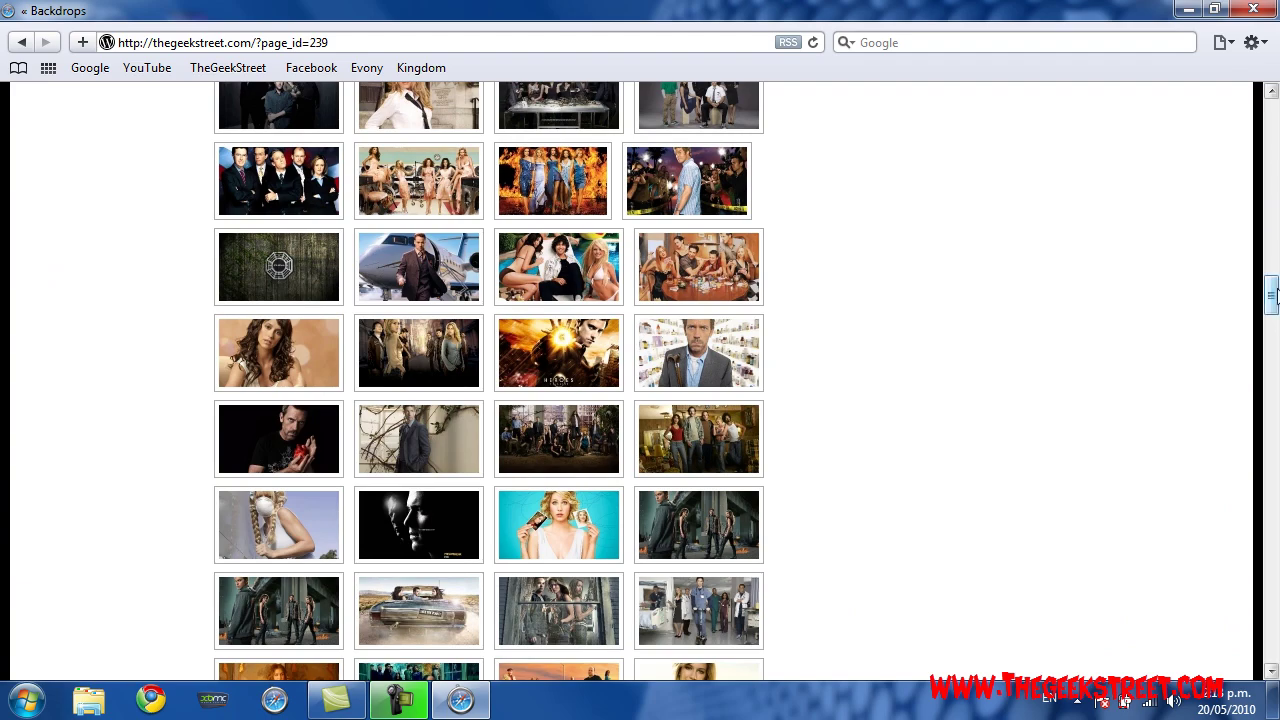
drag(1271, 300, 1273, 120)
click(1254, 11)
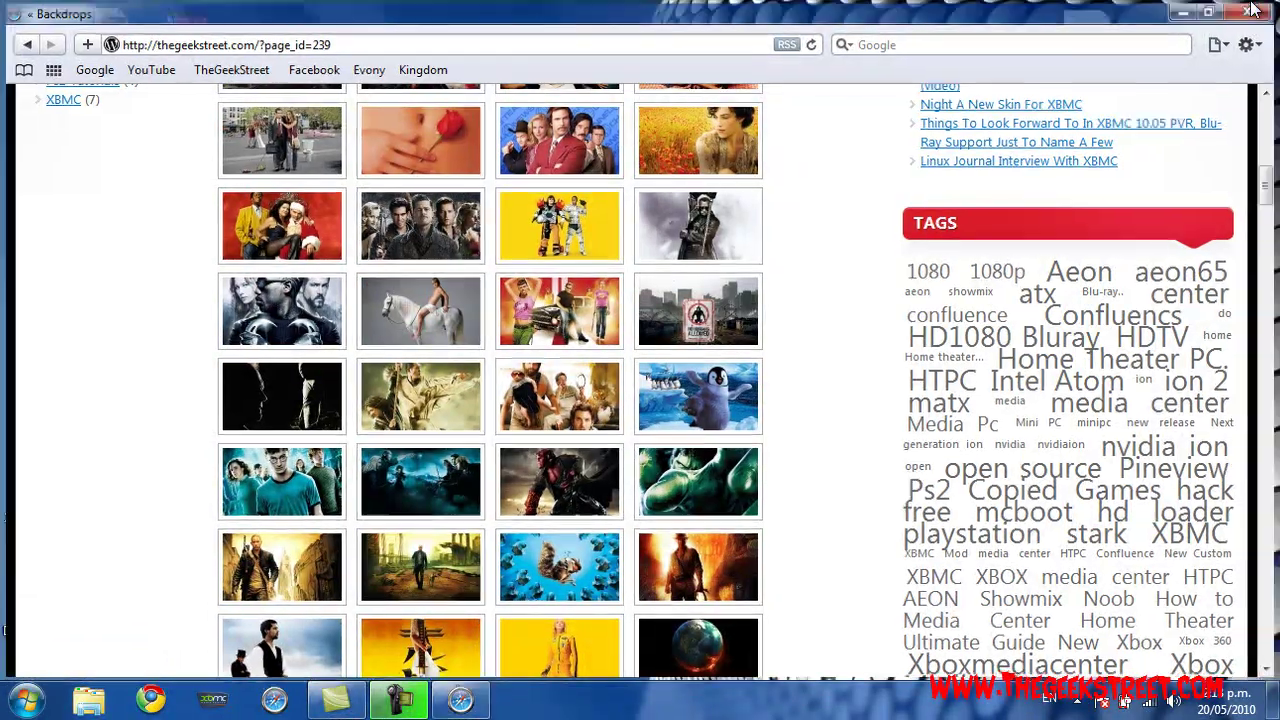
Step: Launch XBMC and open Settings from the home menu, past TV Shows
click(213, 698)
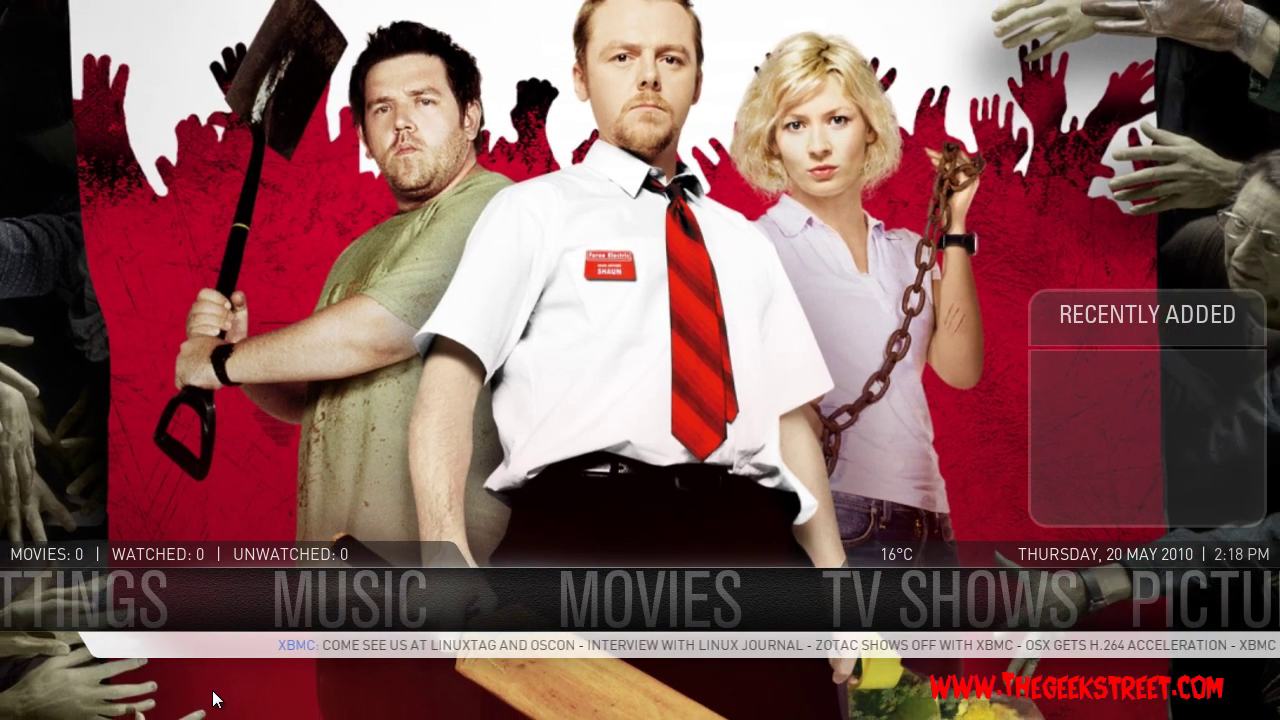
key(Right)
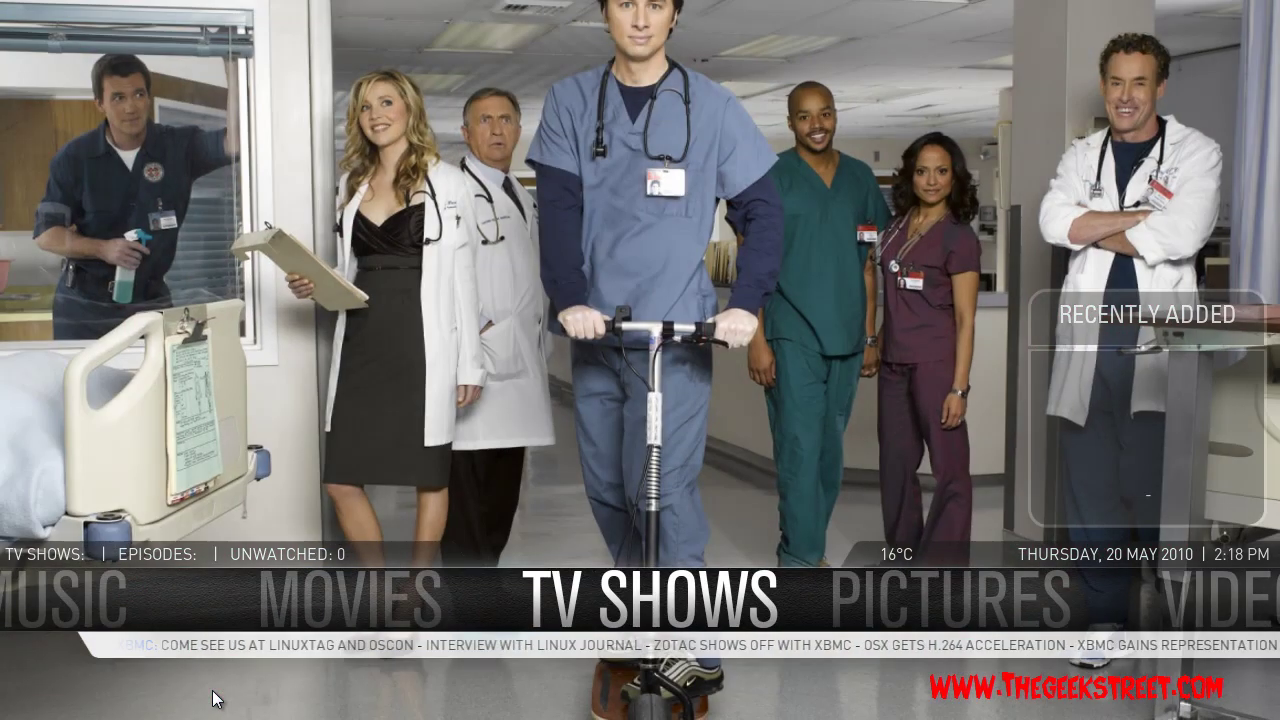
key(Right)
key(Right)
key(Right)
key(Right)
key(Right)
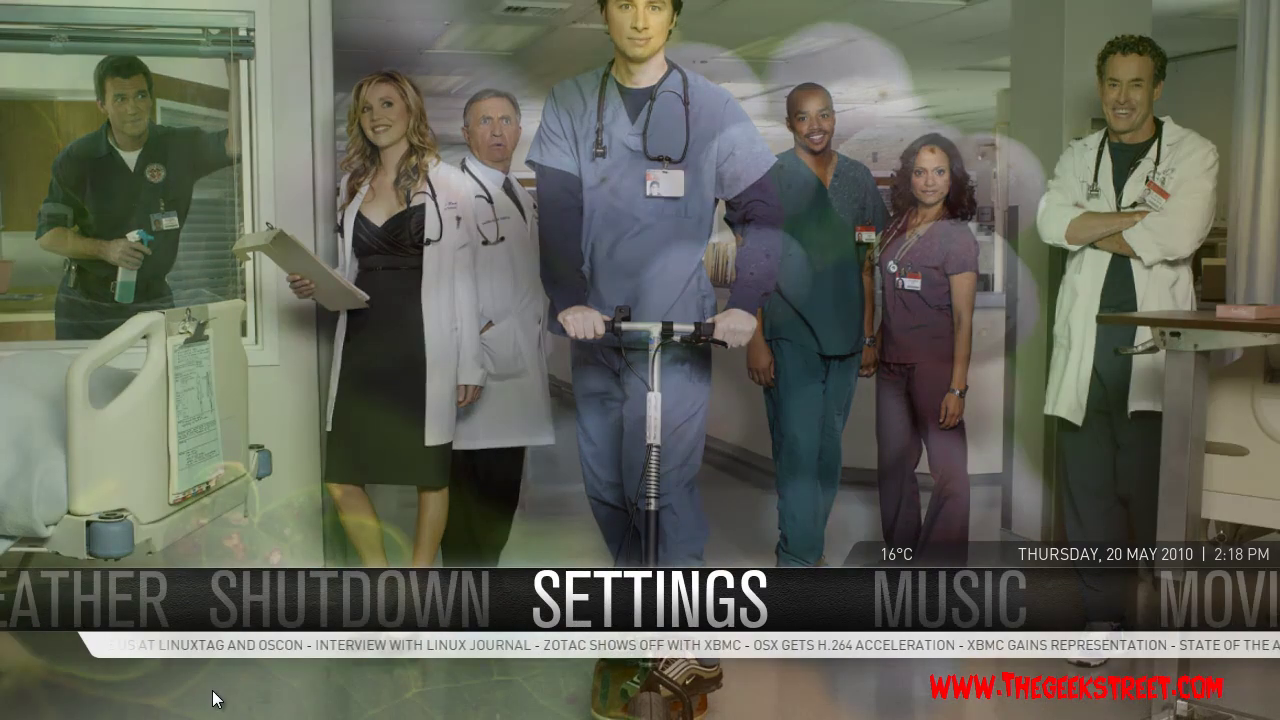
key(Return)
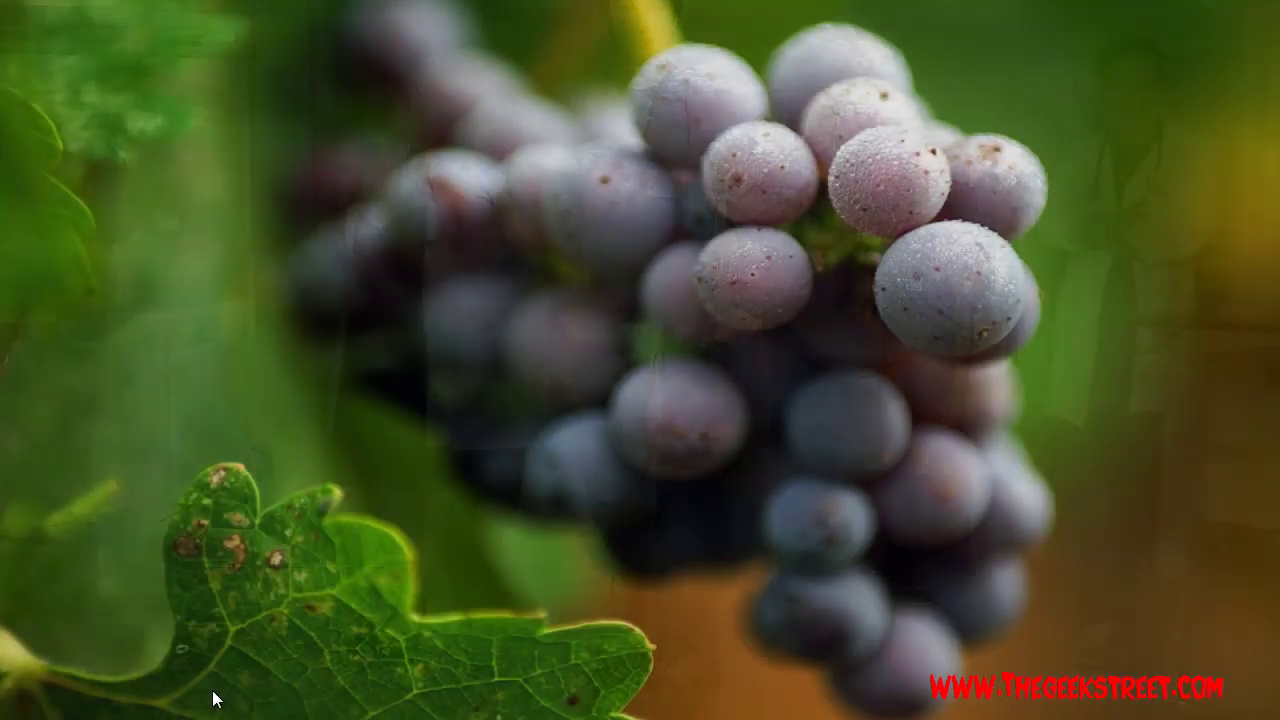
Step: Open the extended Aeon options and select the Shortcuts section
key(Down)
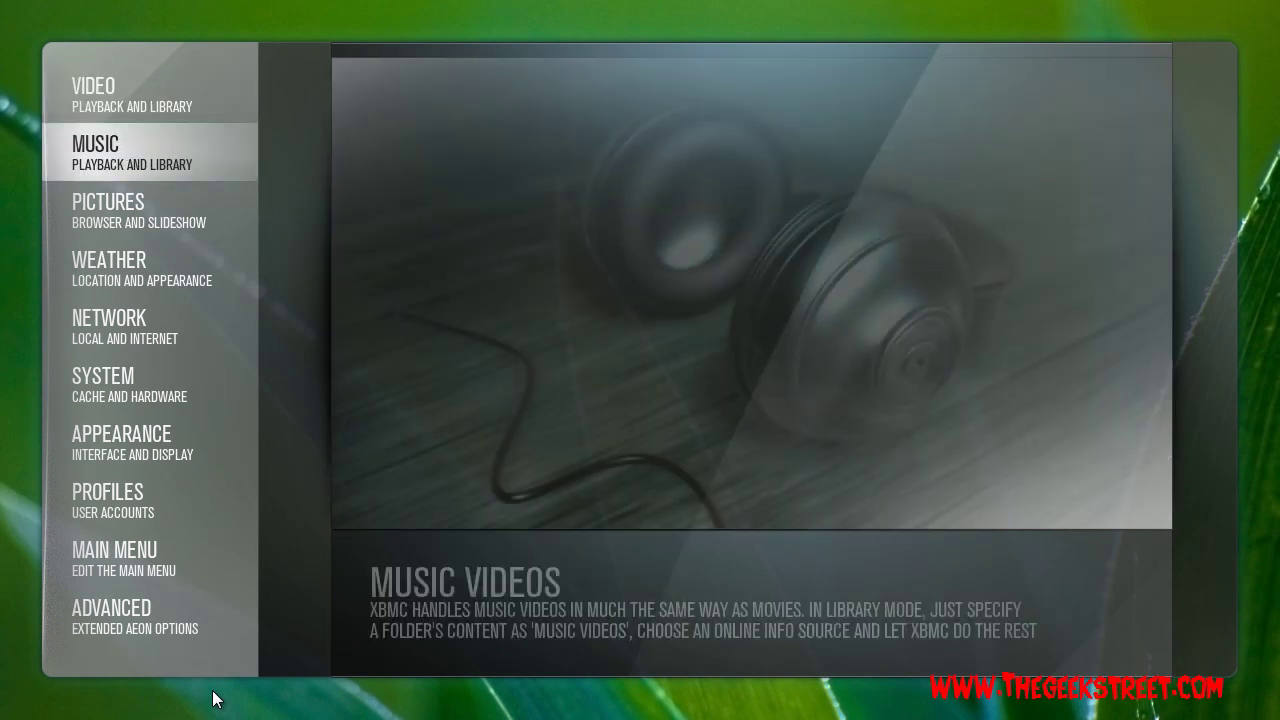
key(Up)
key(Up)
key(Up)
key(Return)
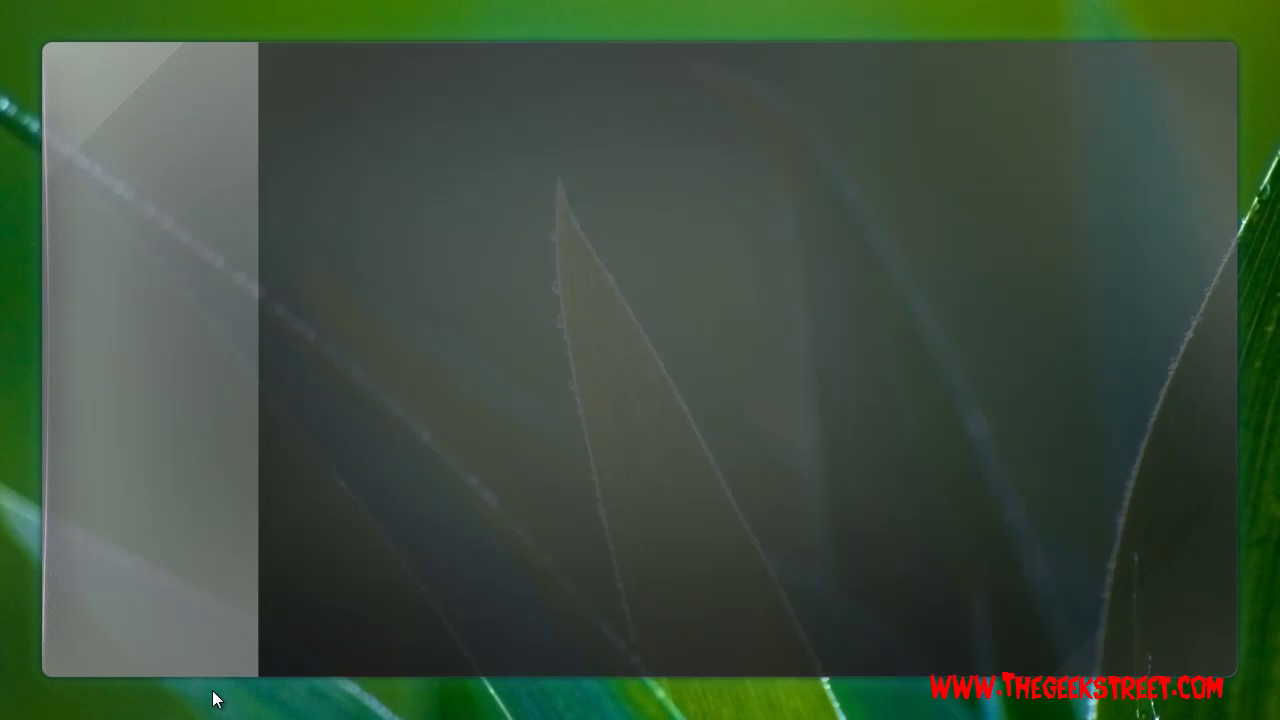
key(Down)
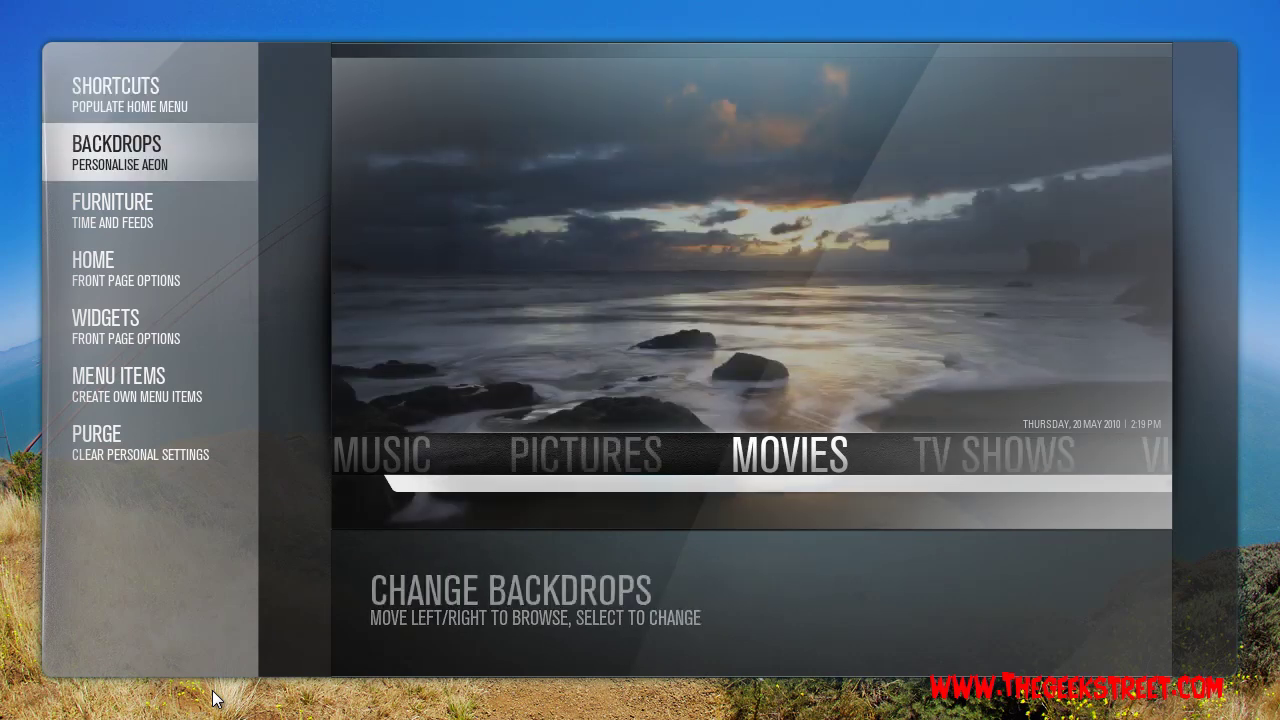
key(Up)
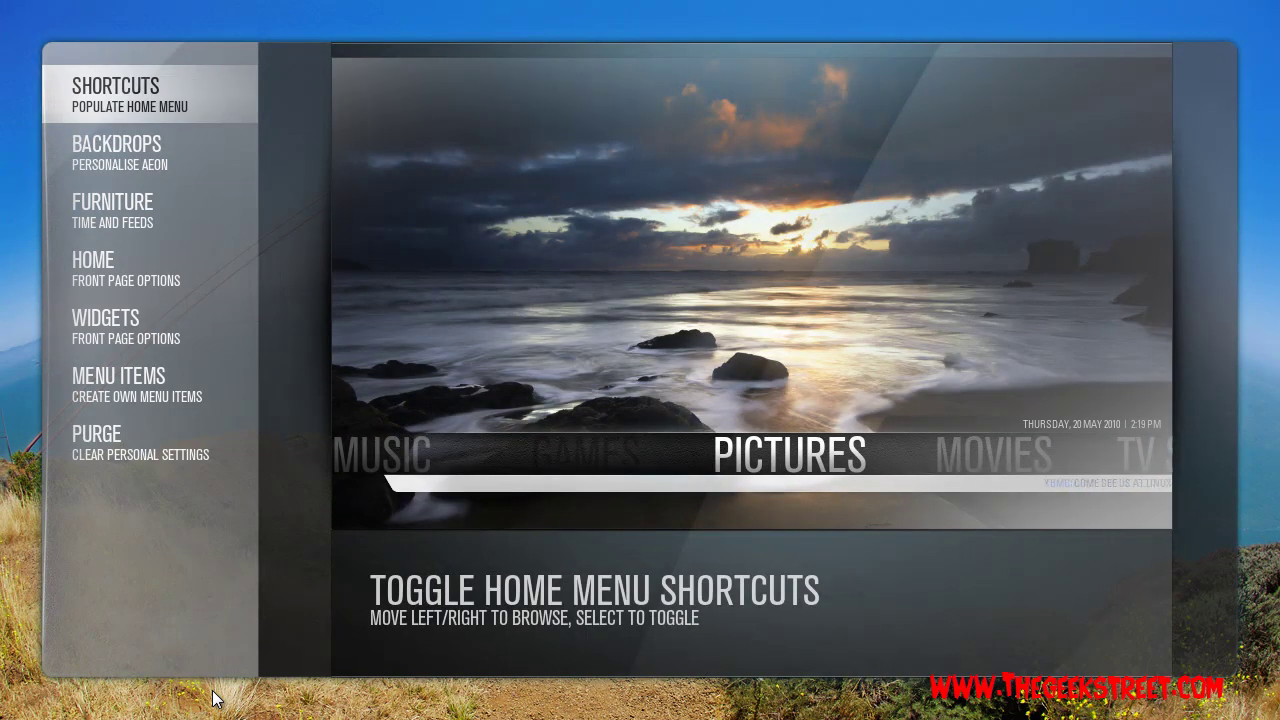
Step: Browse the home shortcut carousel through Games, Shutdown, Weather and Settings, then return to Backdrops
key(Right)
key(Left)
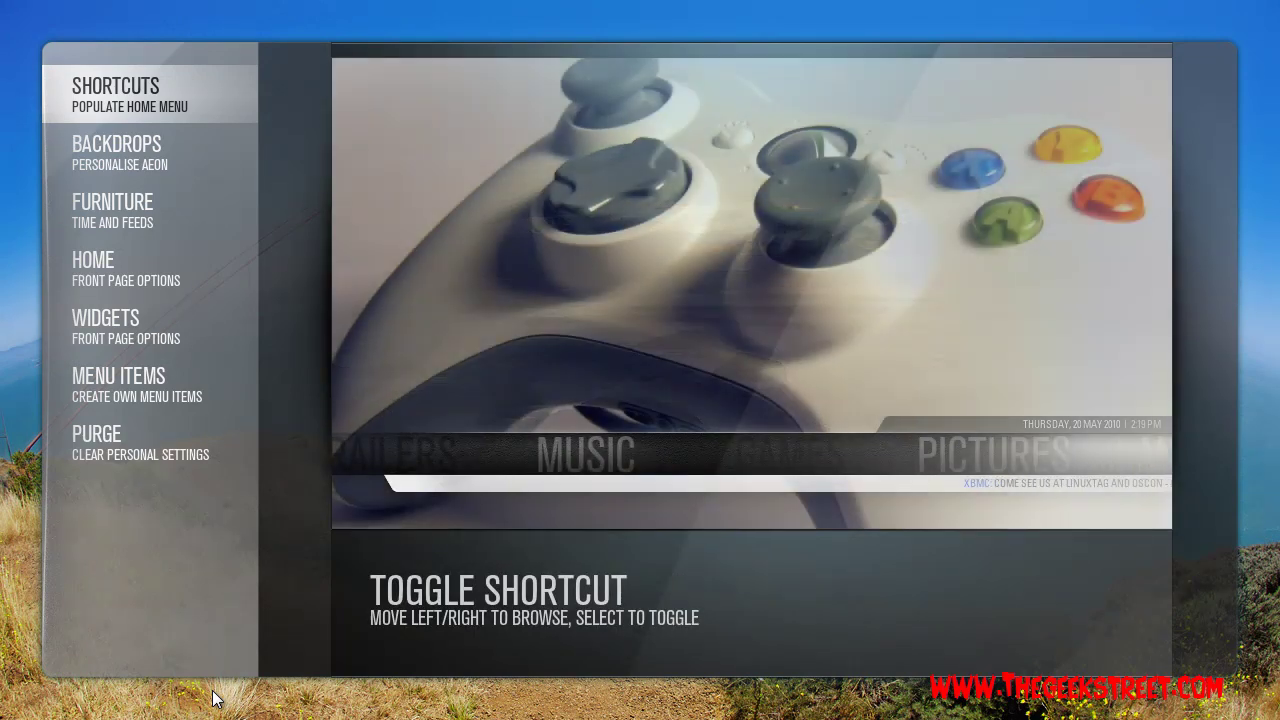
key(Left)
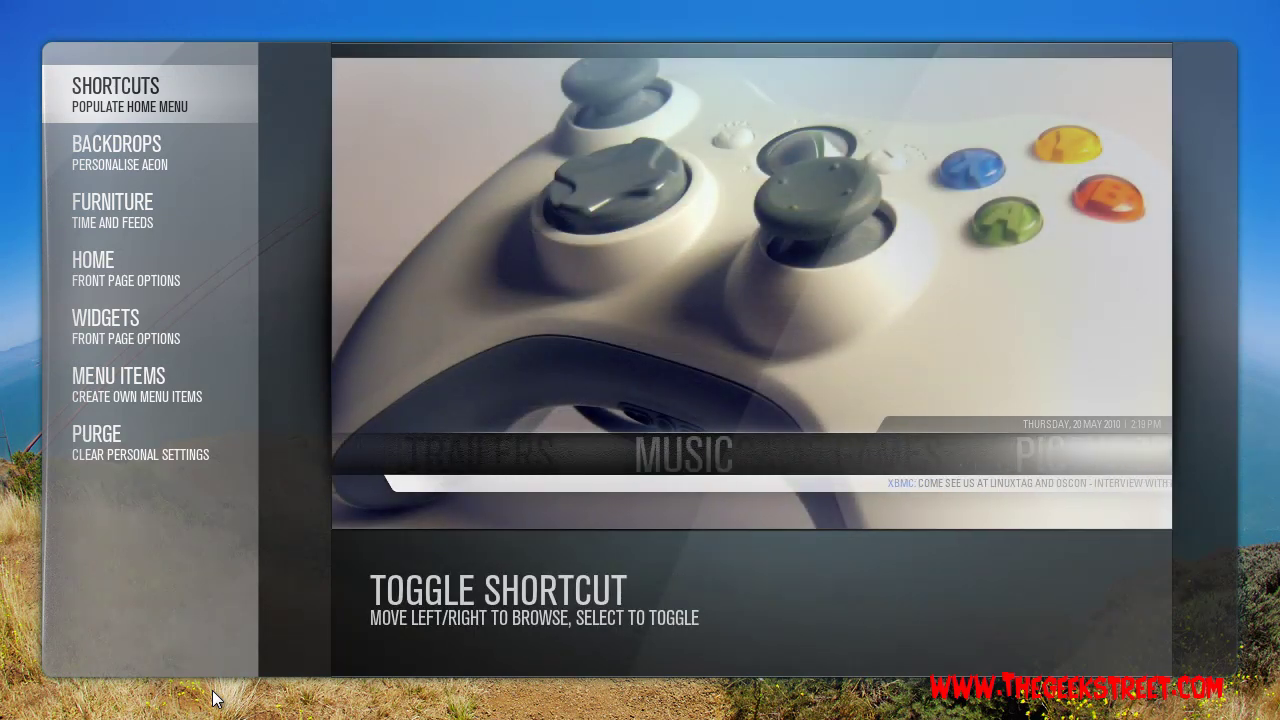
key(Left)
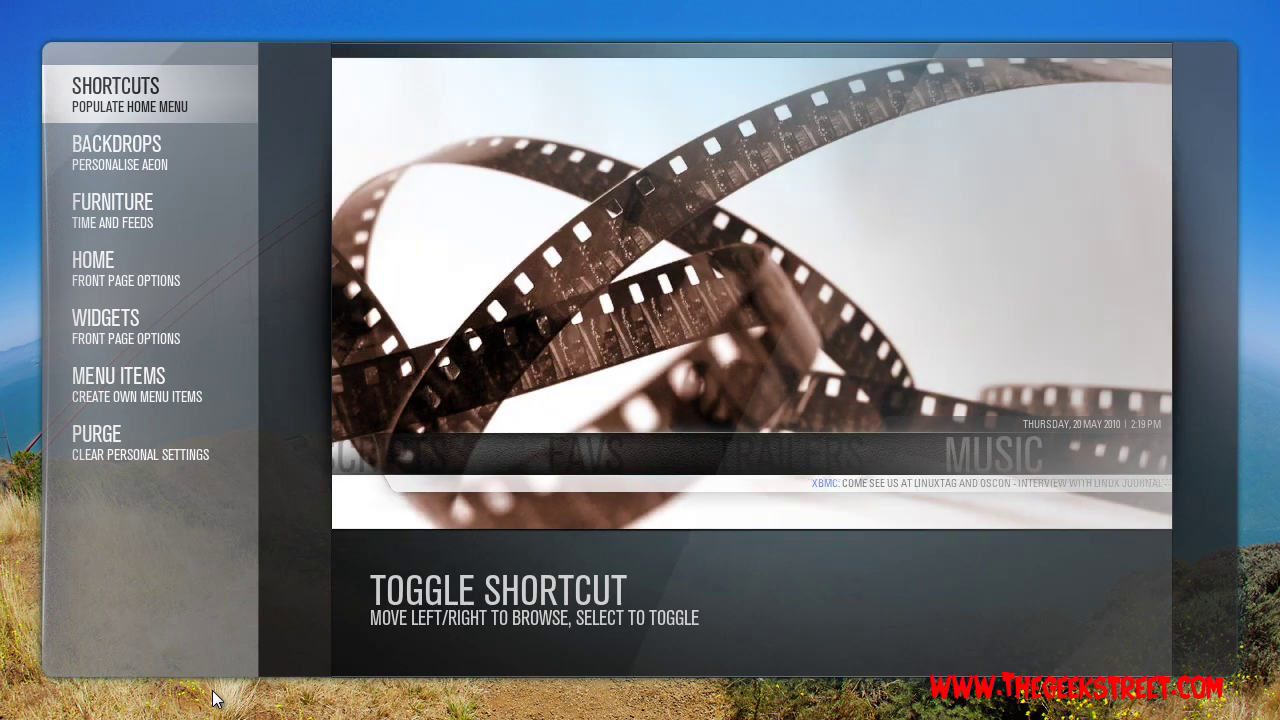
key(Left)
key(Left)
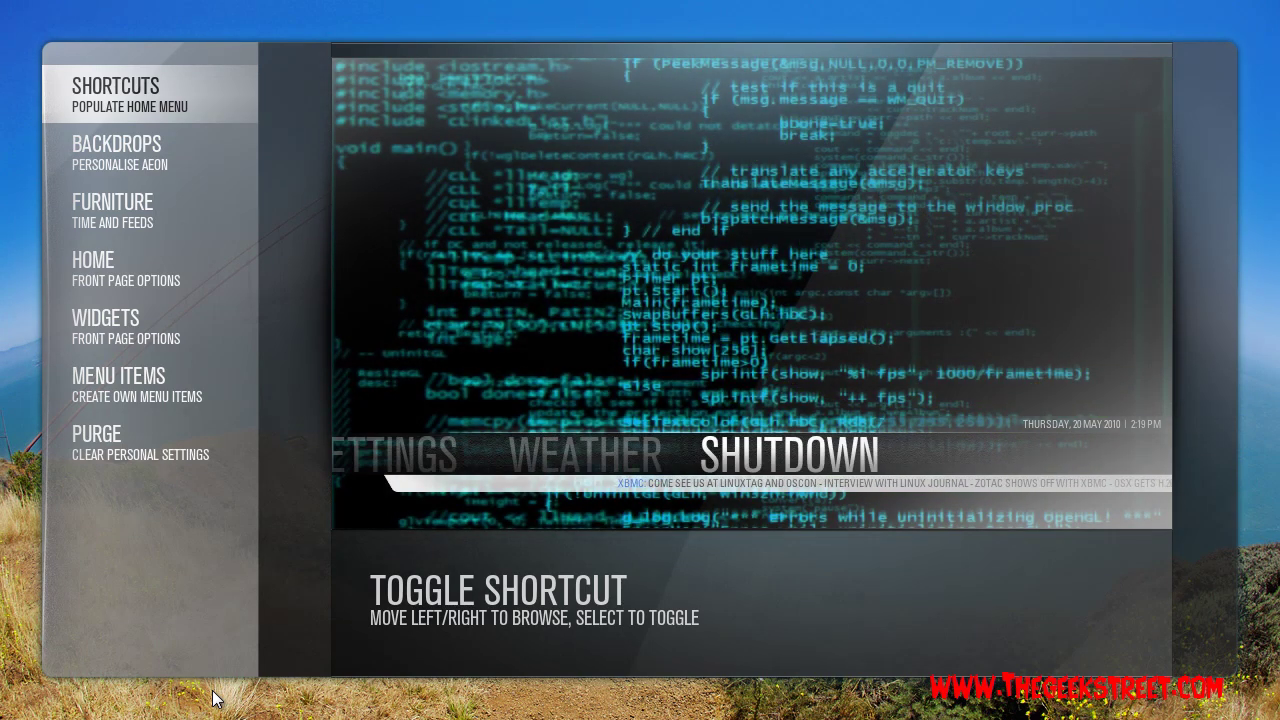
key(Left)
key(Left)
key(Left)
key(Left)
key(Left)
key(Left)
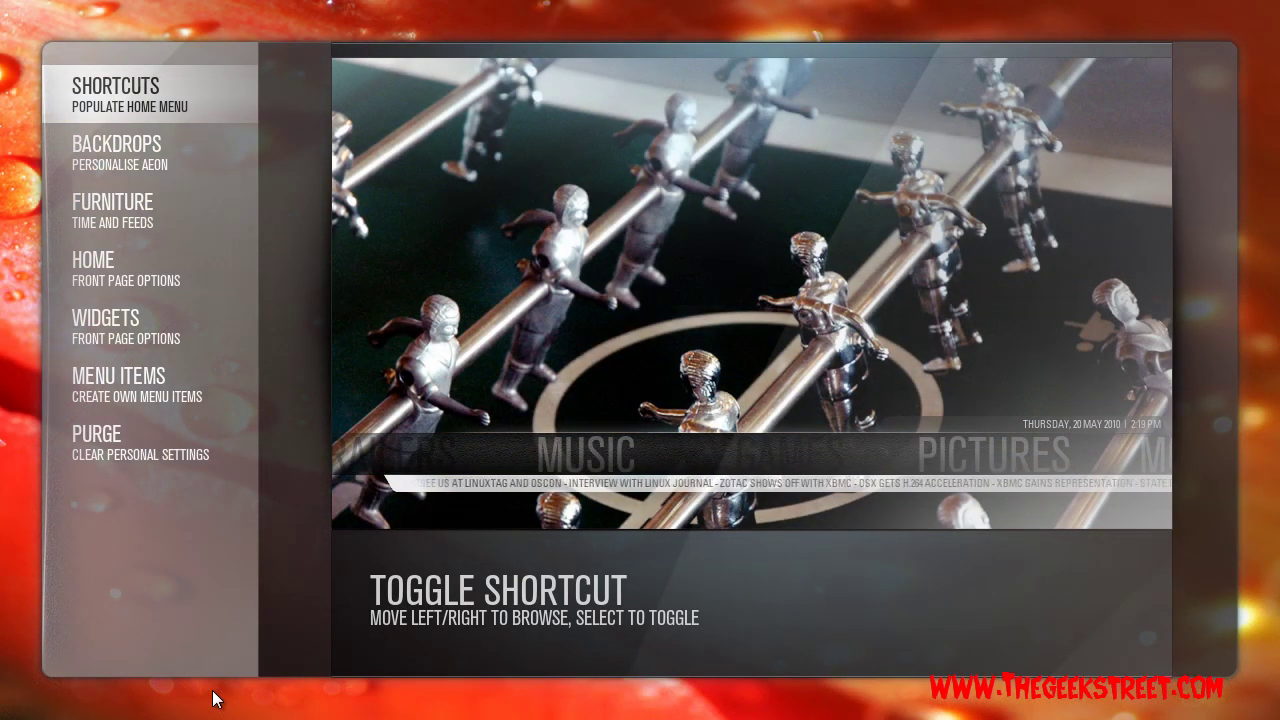
key(Return)
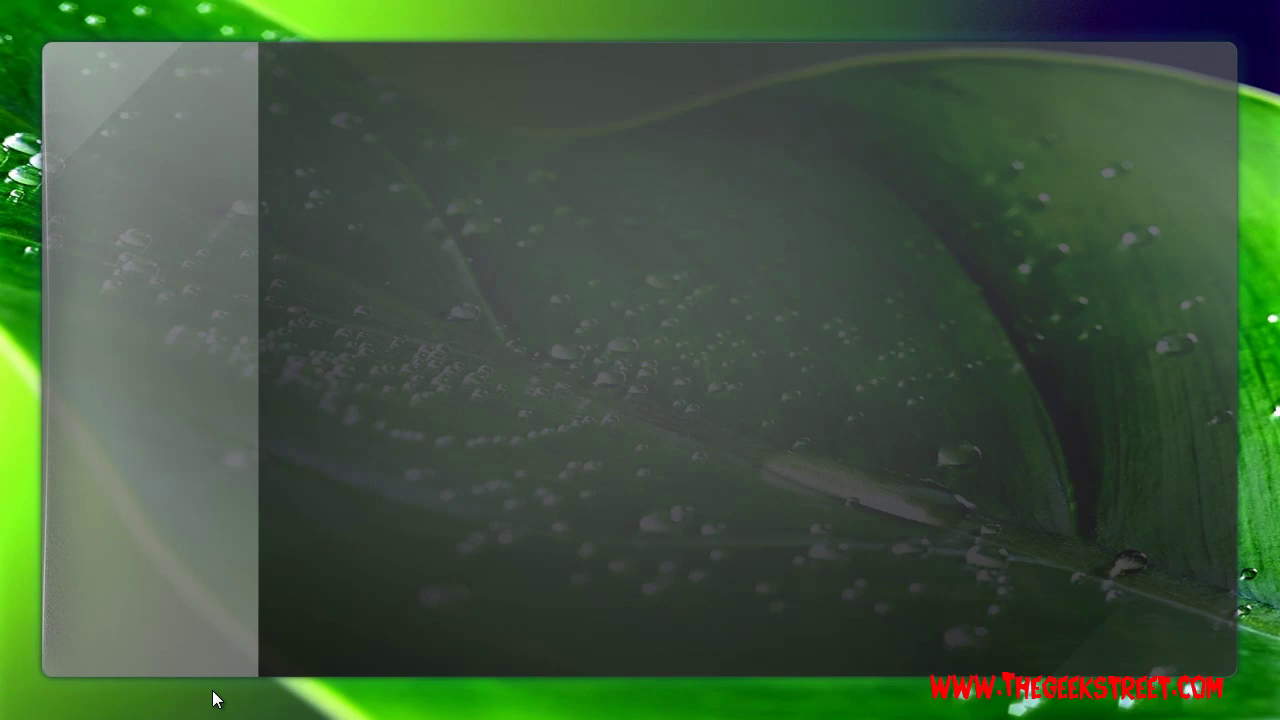
key(Down)
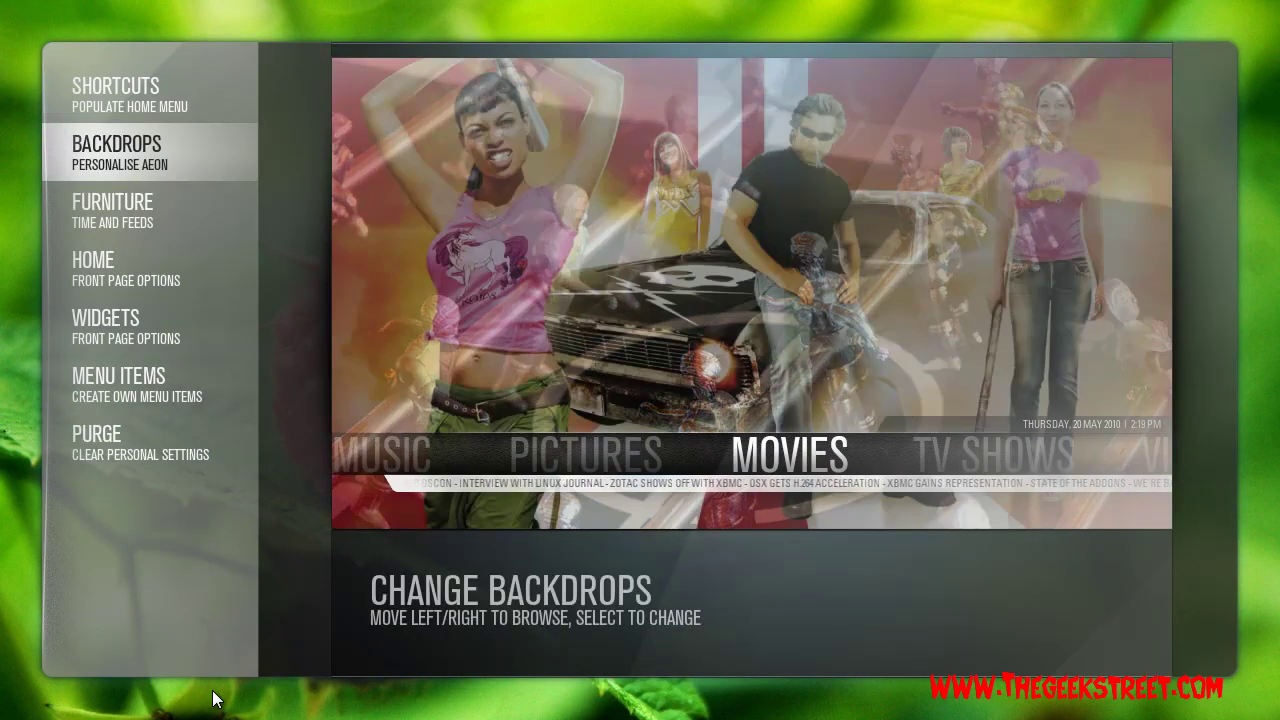
Step: Review the Home options: animated backgrounds, improved legibility and games launcher link
key(Down)
key(Down)
key(Down)
key(Down)
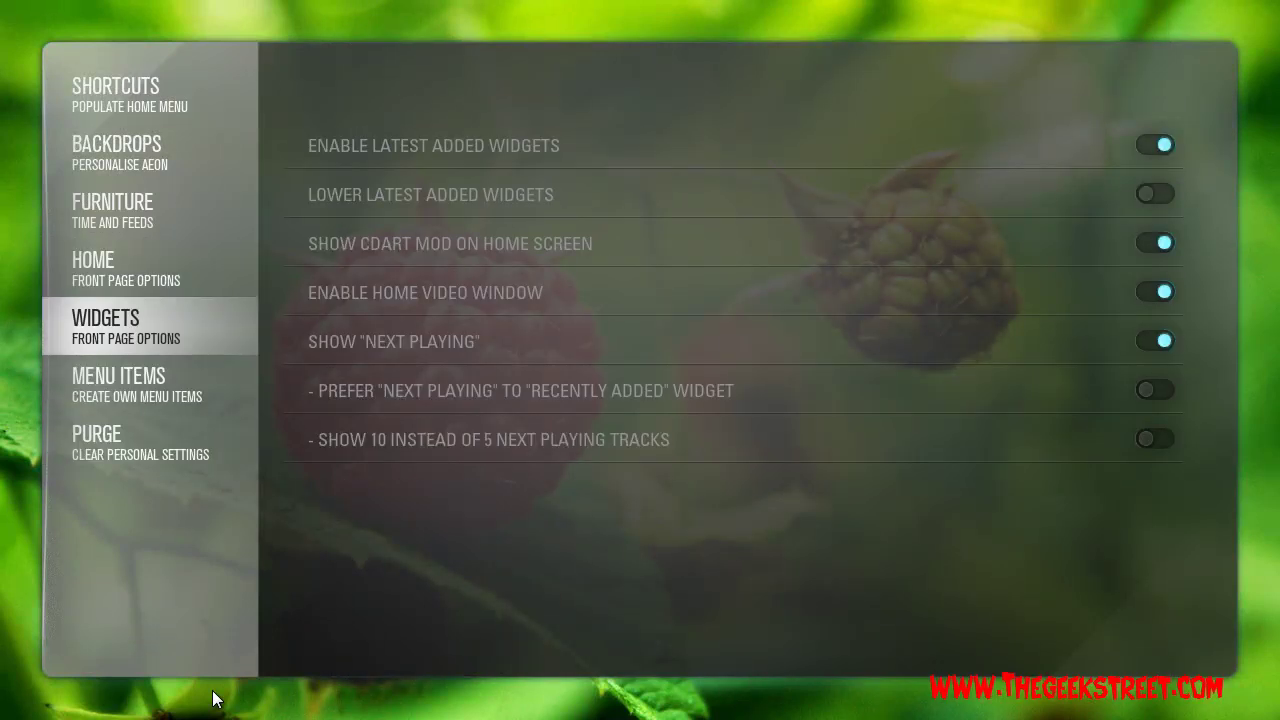
key(Up)
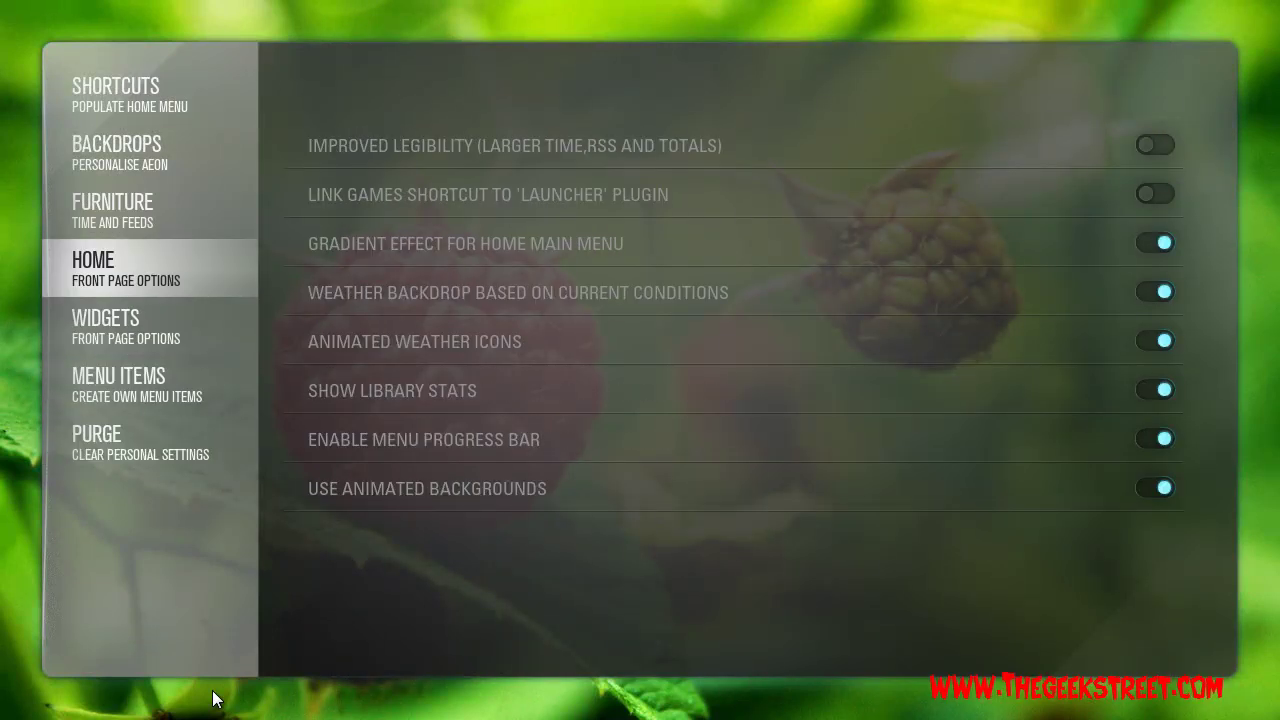
key(Right)
key(Down)
key(Down)
key(Down)
key(Down)
key(Down)
key(Down)
key(Down)
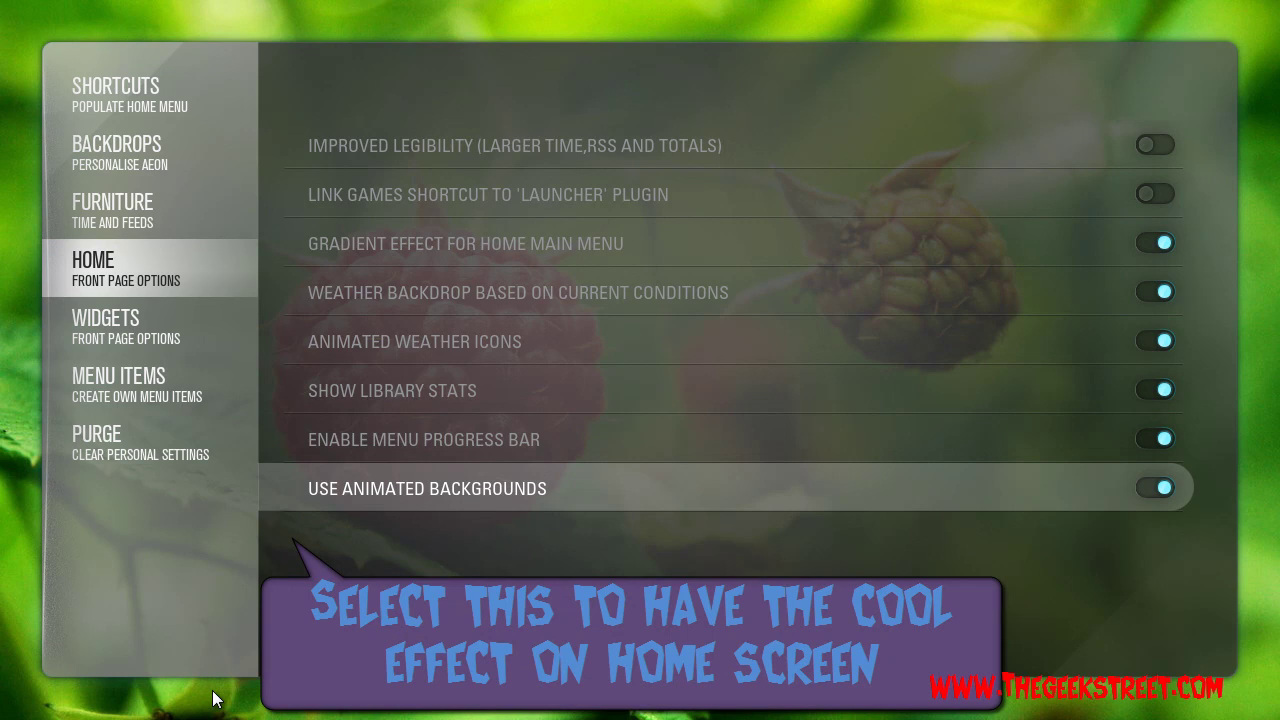
key(Up)
key(Up)
key(Up)
key(Up)
key(Up)
key(Up)
key(Up)
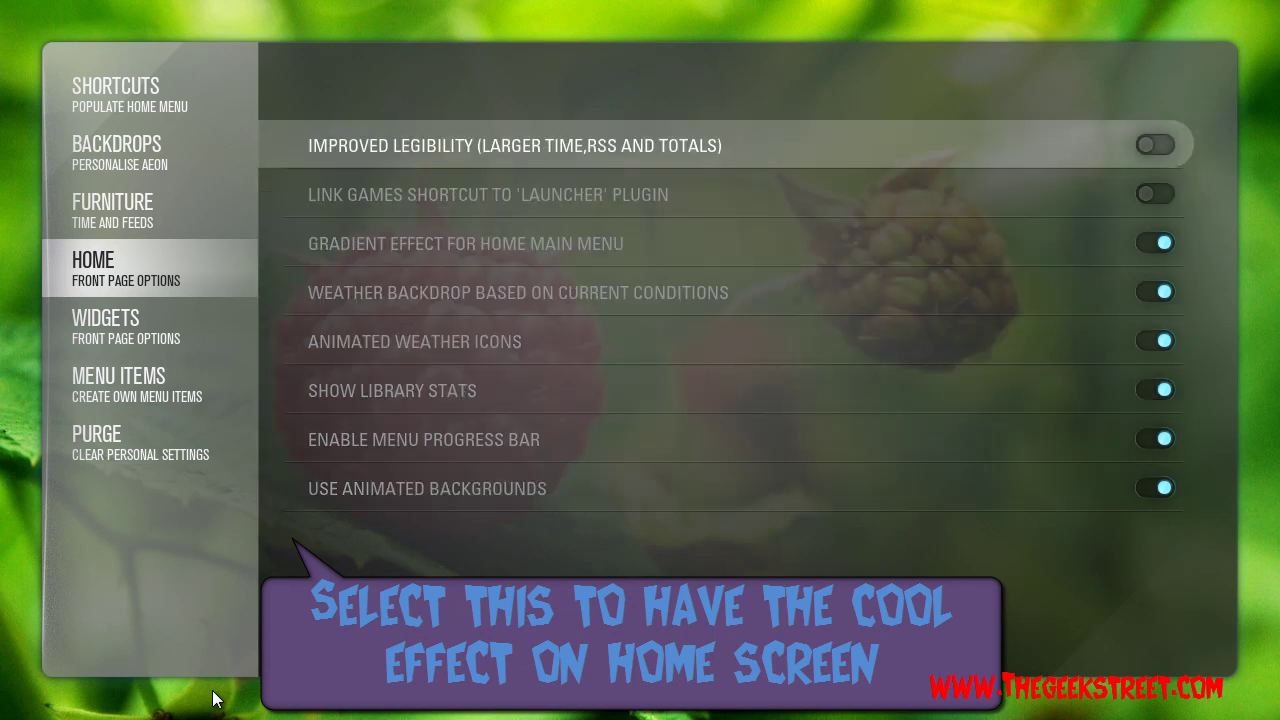
key(Down)
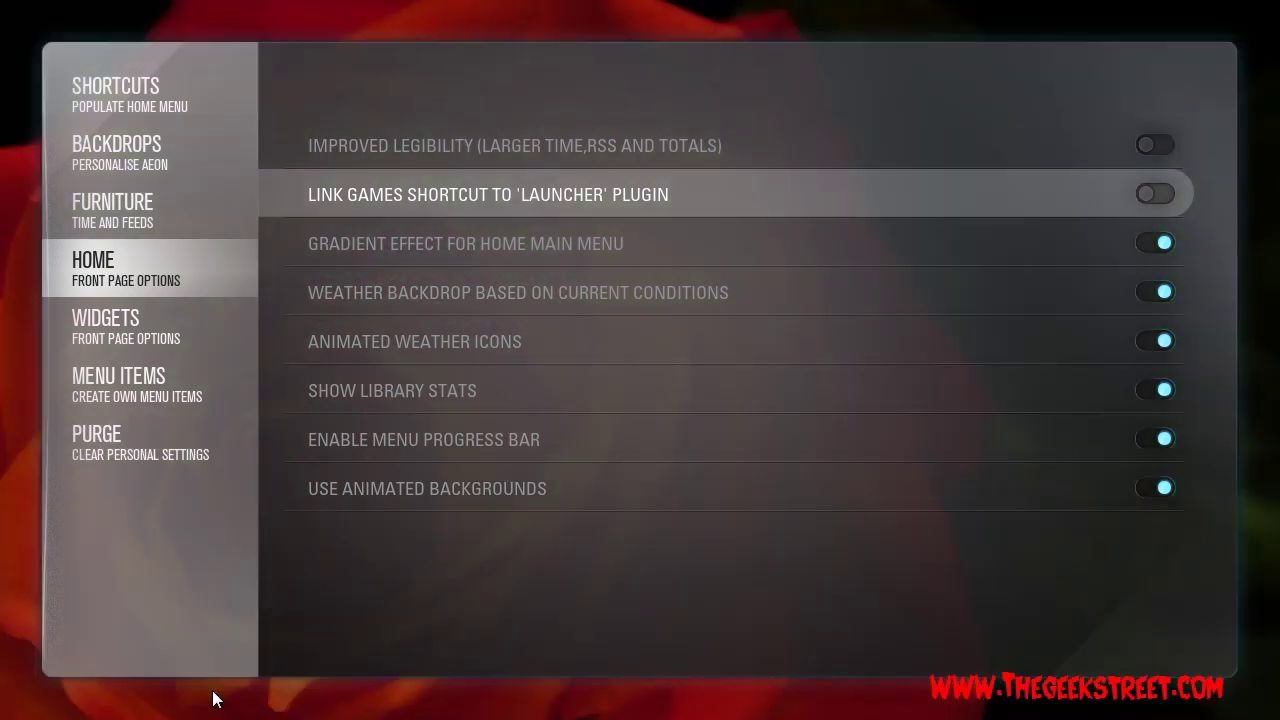
Step: Go back to the sidebar and select the Furniture section
key(Left)
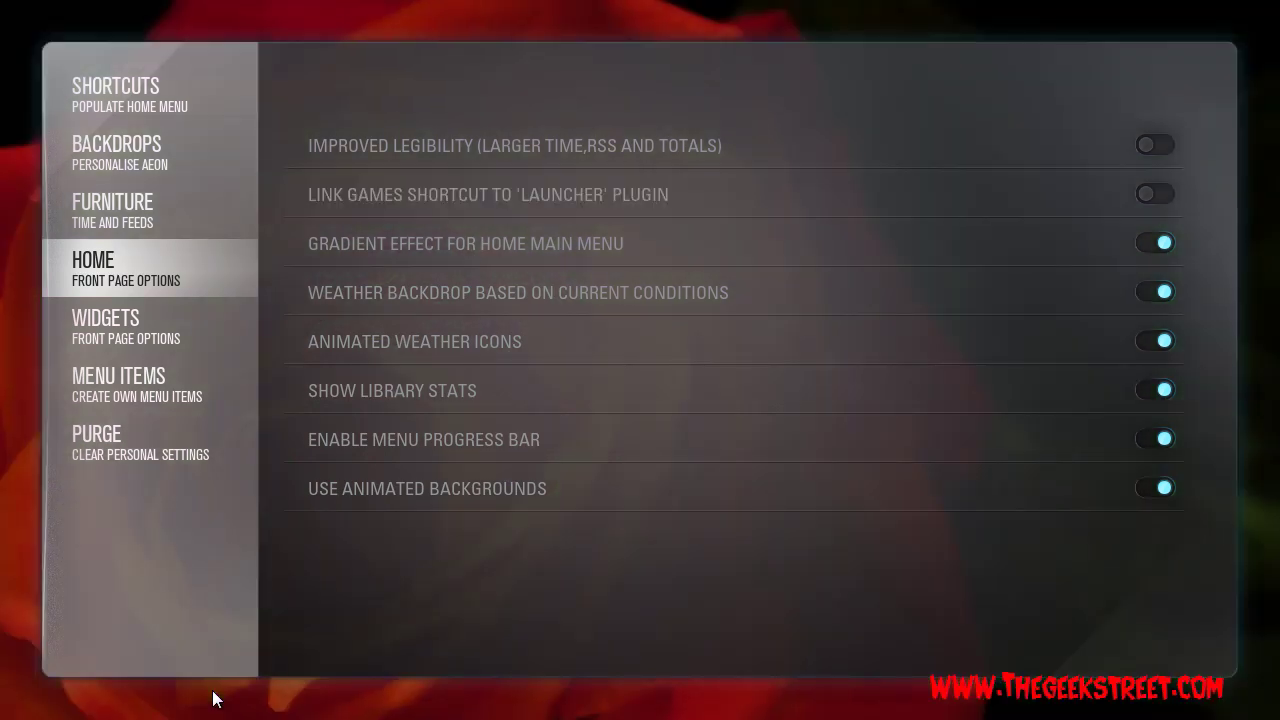
key(Up)
key(Up)
key(Down)
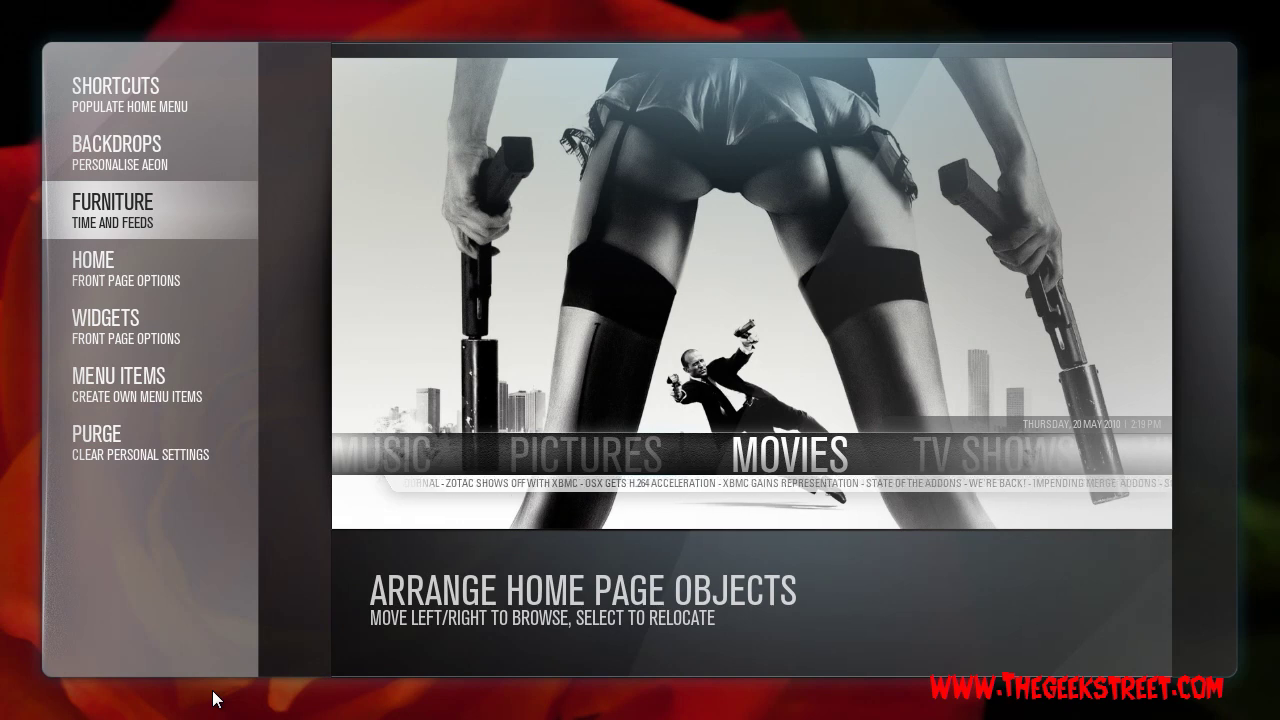
Step: Try moving the main menu bar up and back down
key(Right)
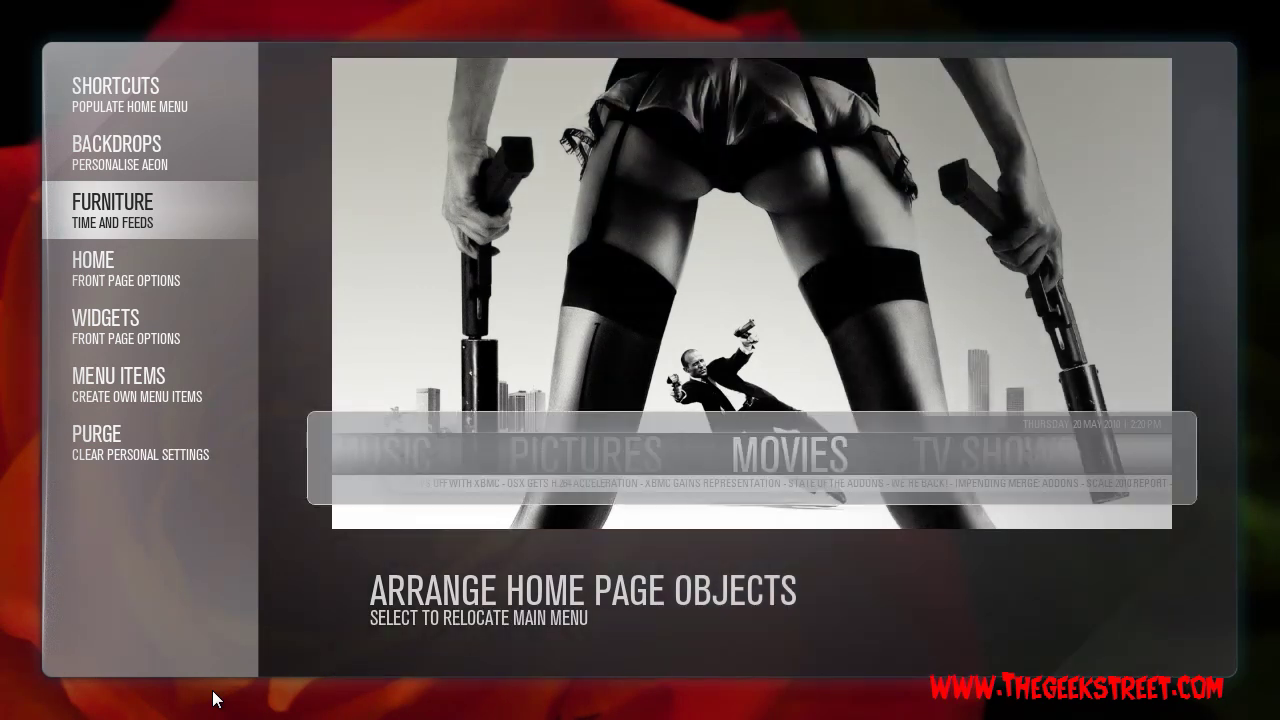
key(Up)
key(Down)
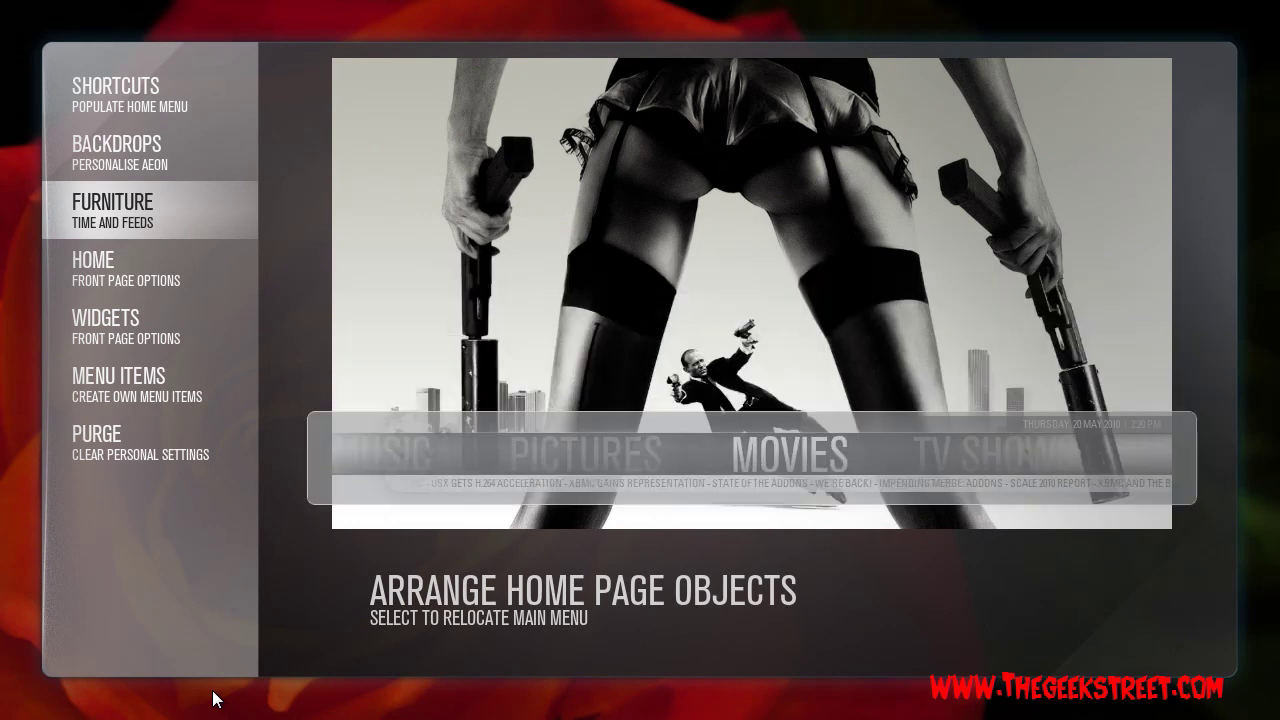
key(Up)
key(Down)
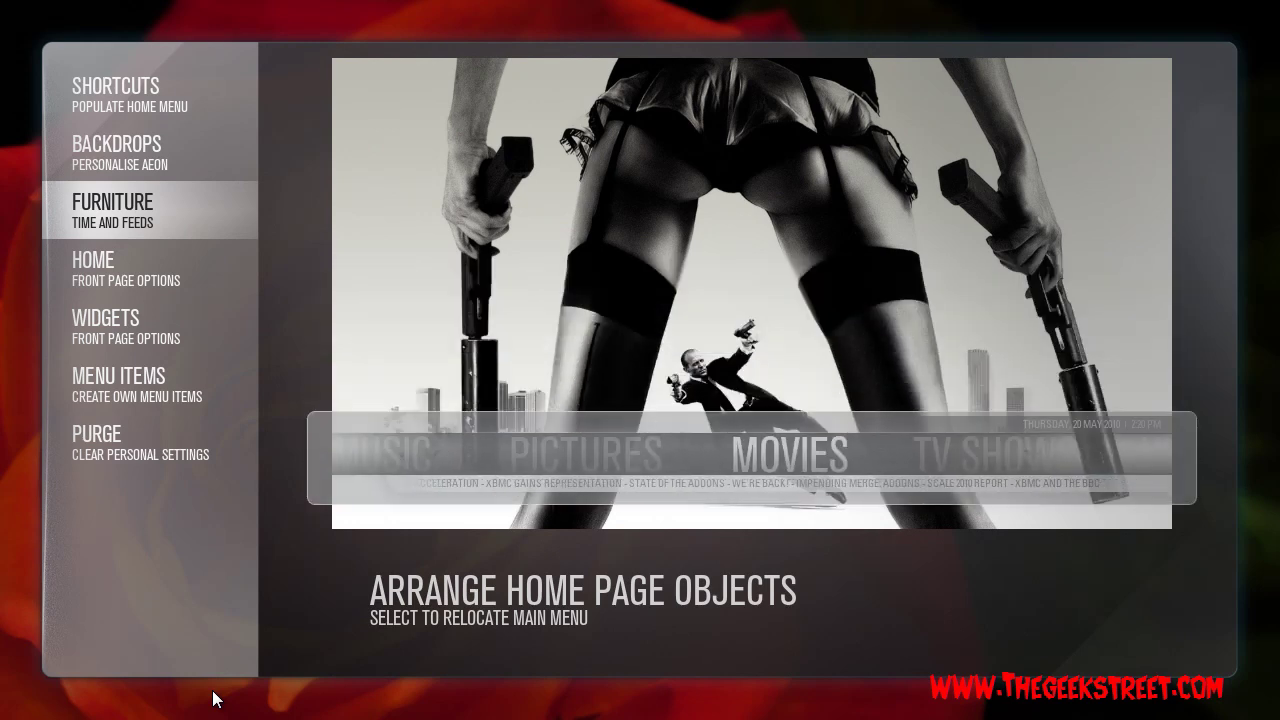
Step: Couple the time panel at the top, and move the RSS feed below the preview and back
key(Right)
key(Return)
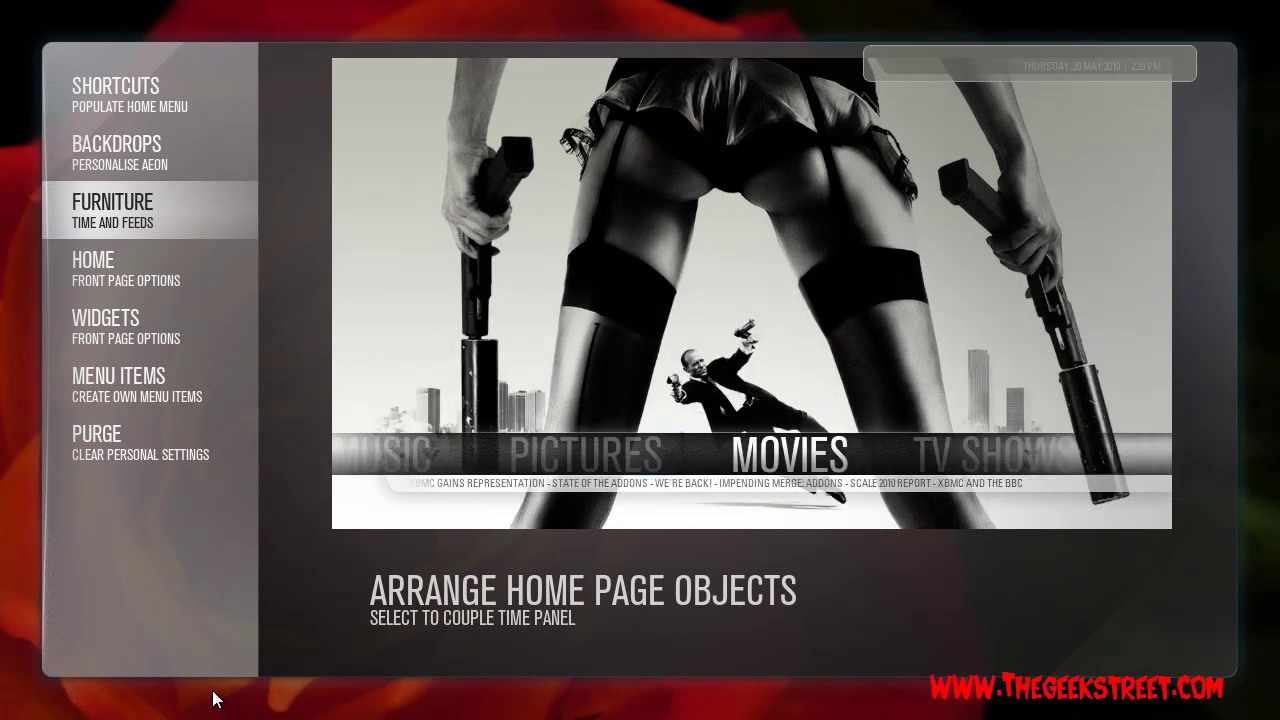
key(Return)
key(Down)
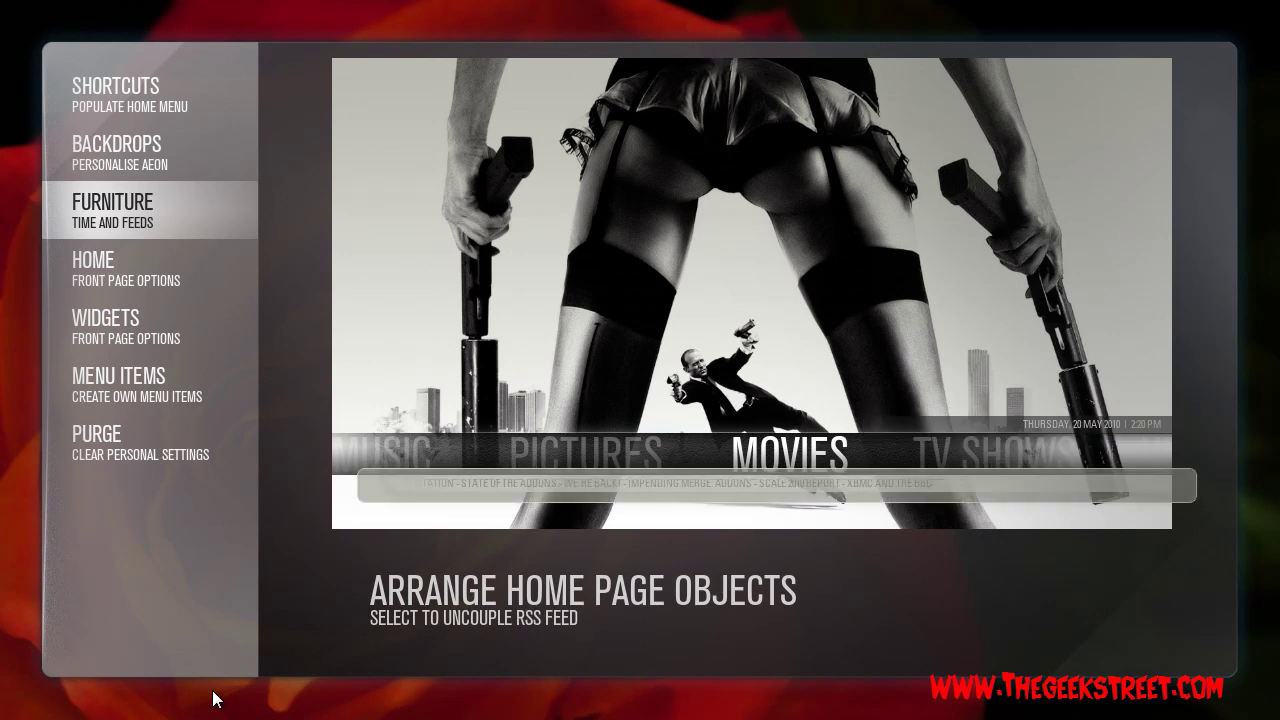
key(Return)
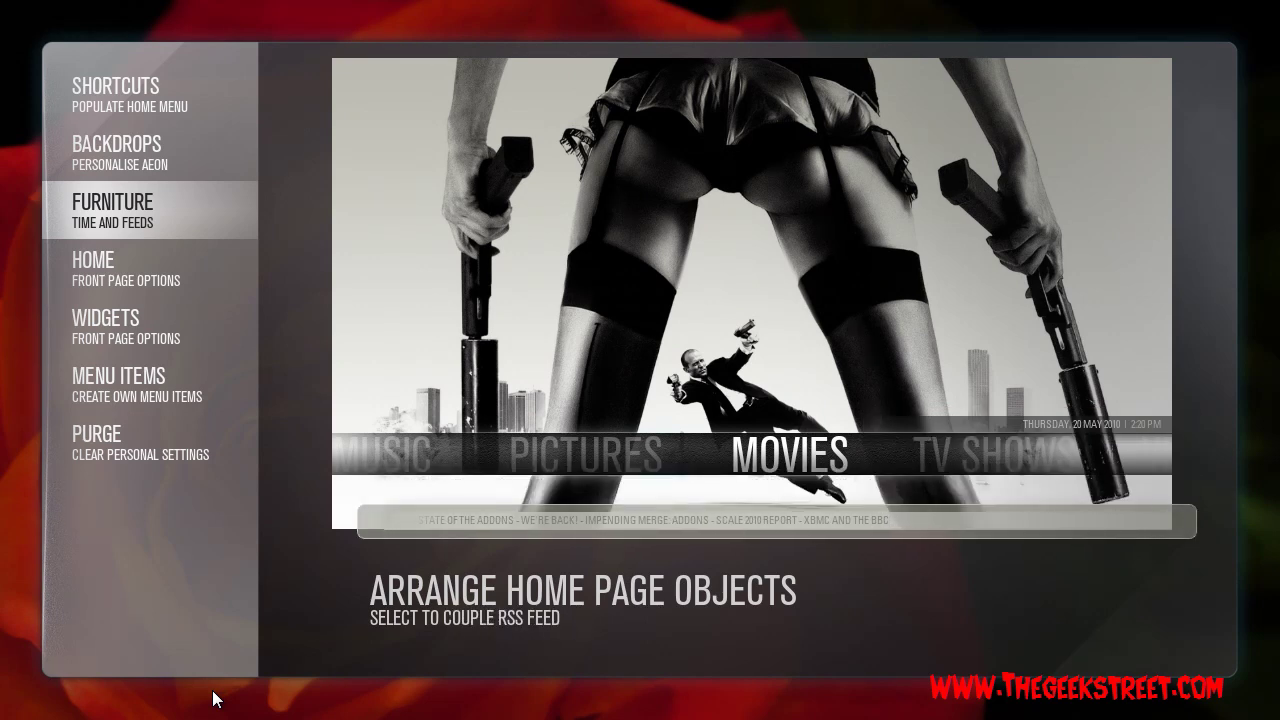
key(Return)
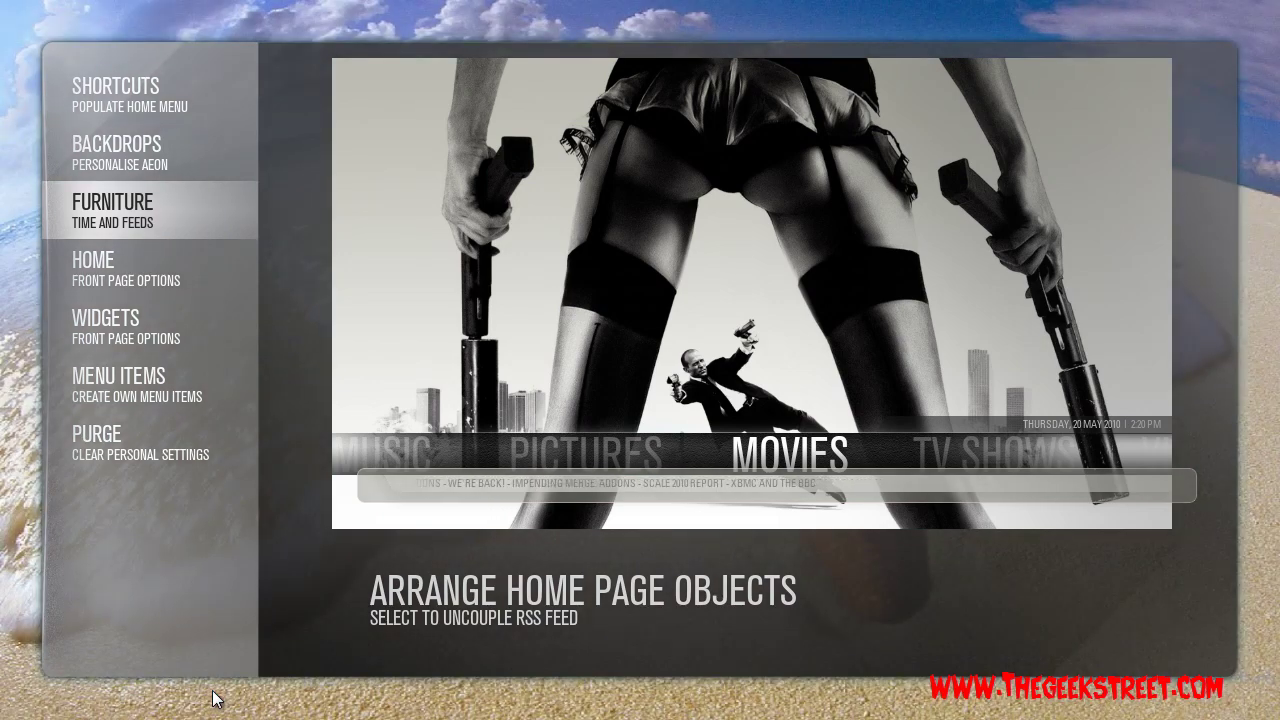
Step: Cycle through the arrangeable home-page objects, ending on the main menu bar
key(Down)
key(Down)
key(Up)
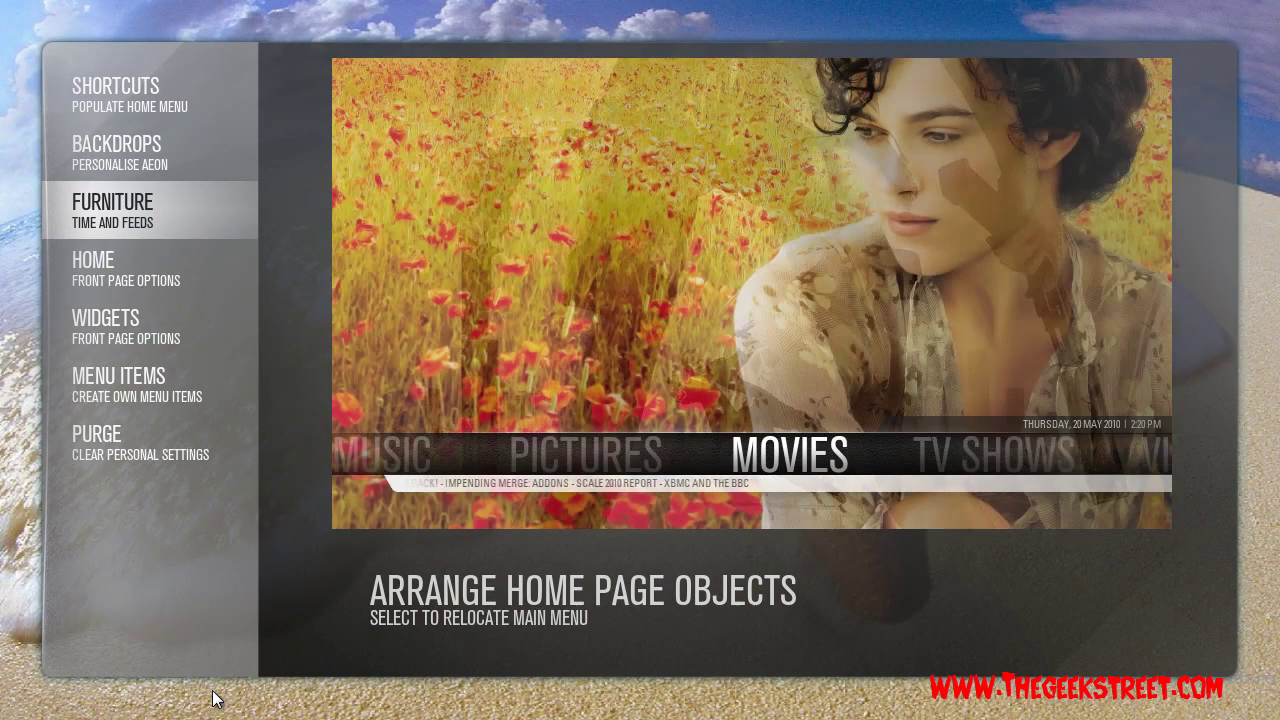
key(Up)
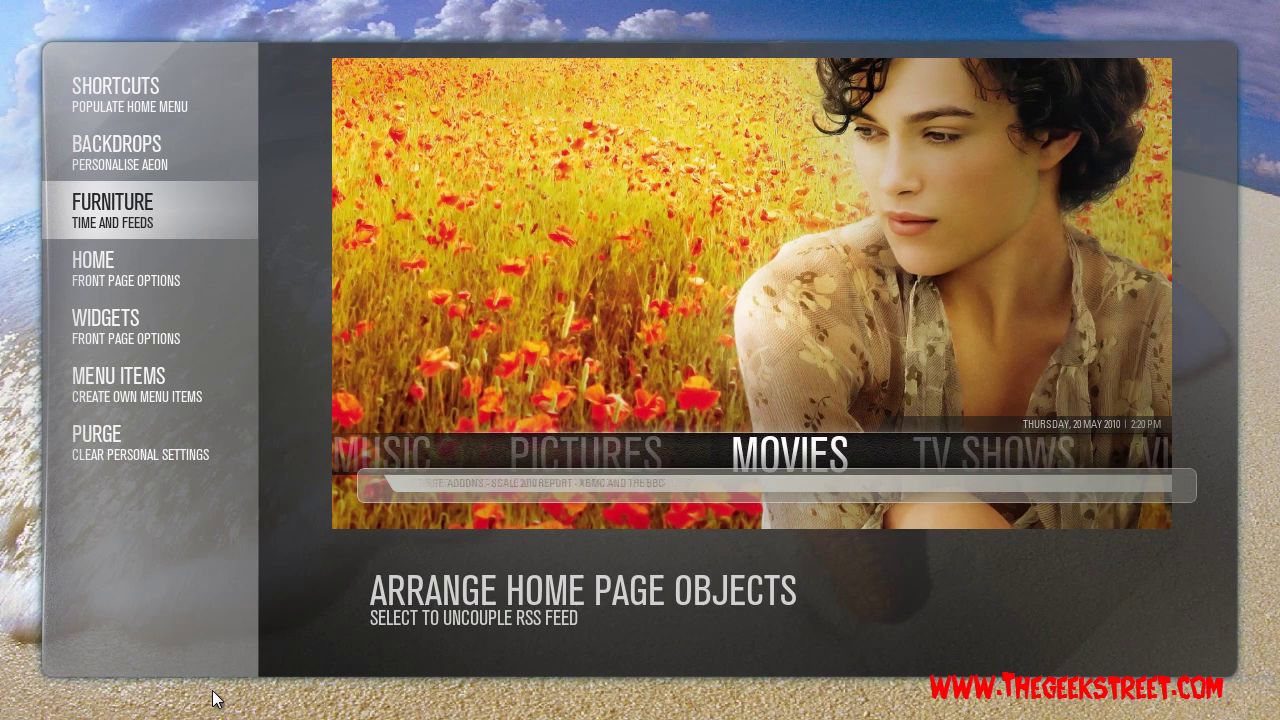
key(Down)
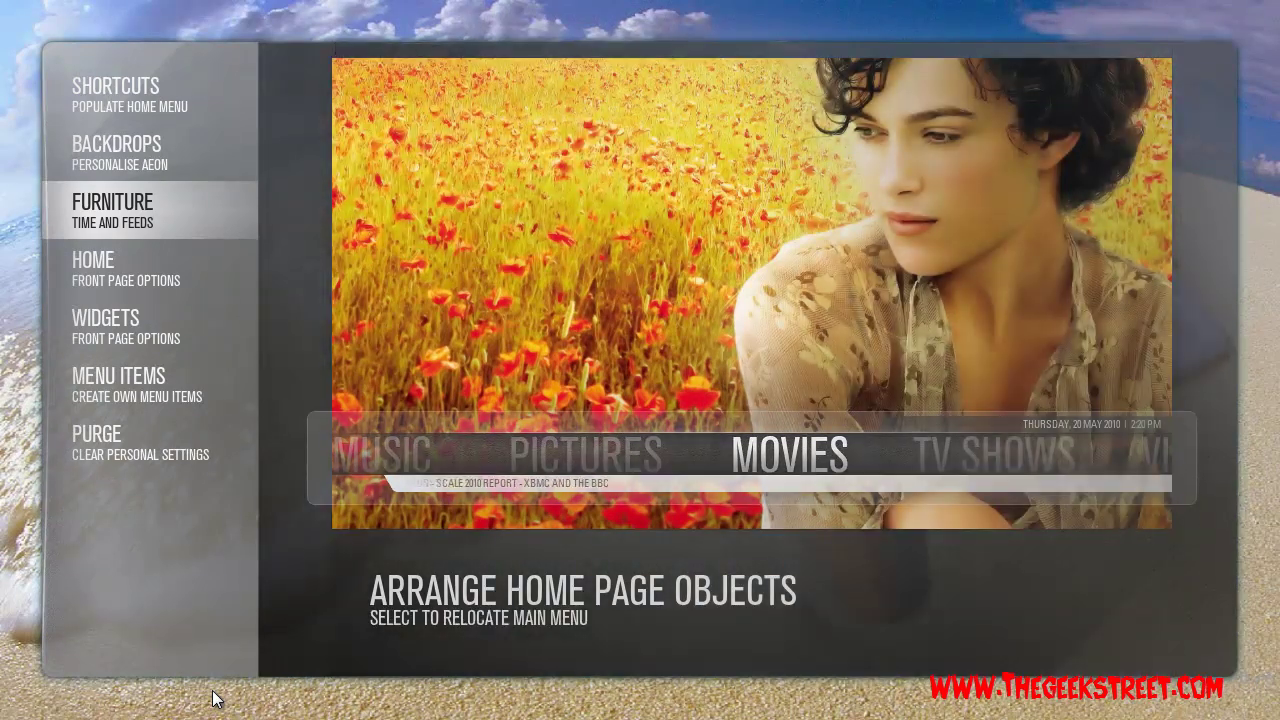
Step: Go to the Backdrops section, centre the Movies item, and choose to change its backdrop
key(Left)
key(Up)
key(Up)
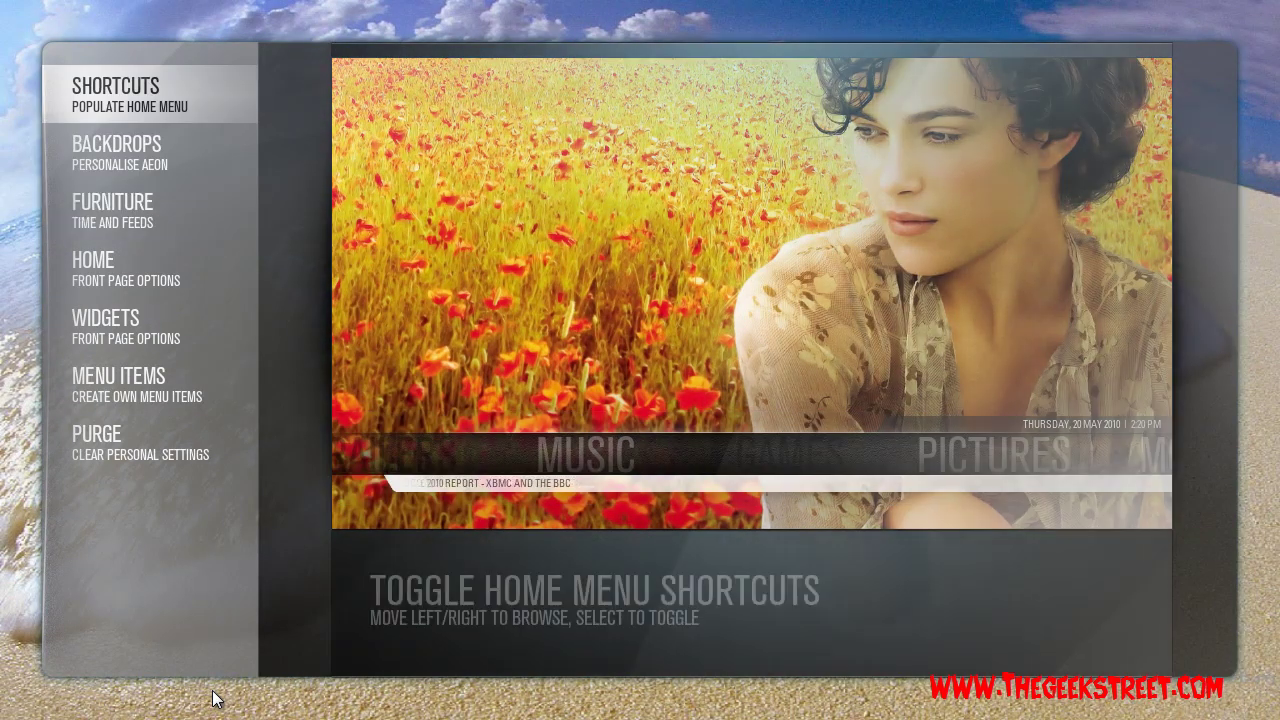
key(Down)
key(Down)
key(Down)
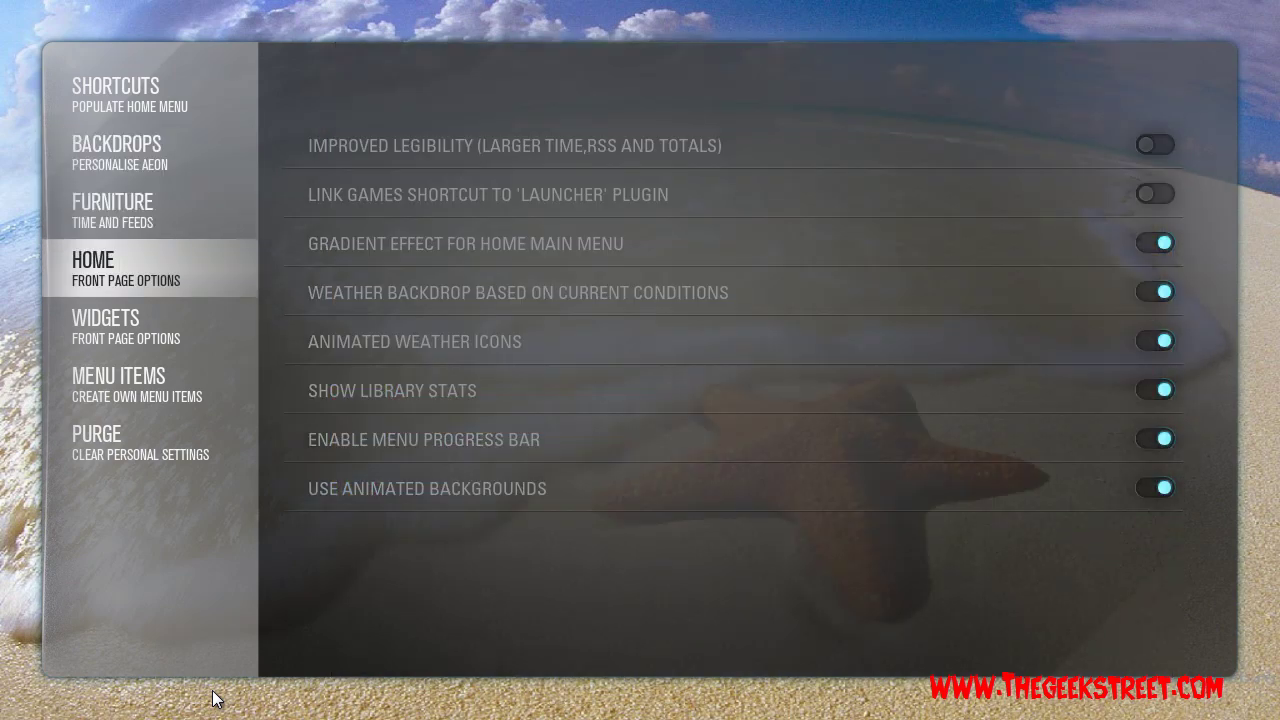
key(Up)
key(Up)
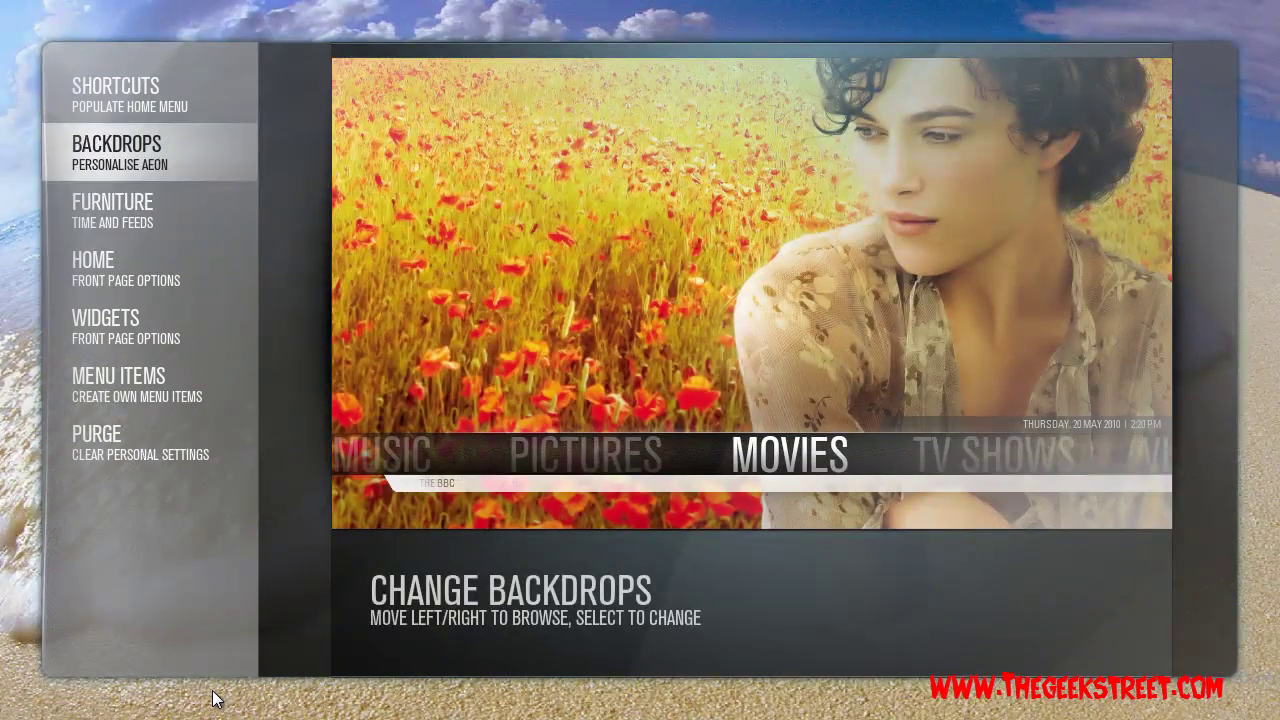
key(Left)
key(Left)
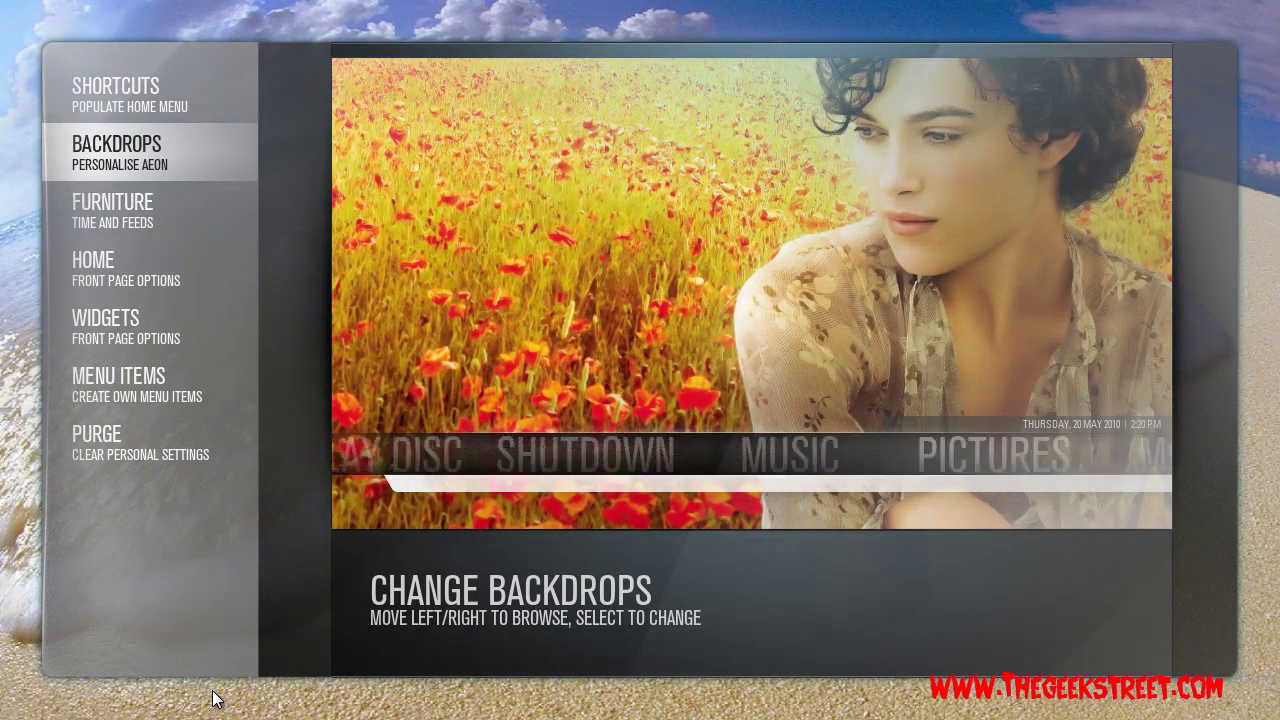
key(Right)
key(Right)
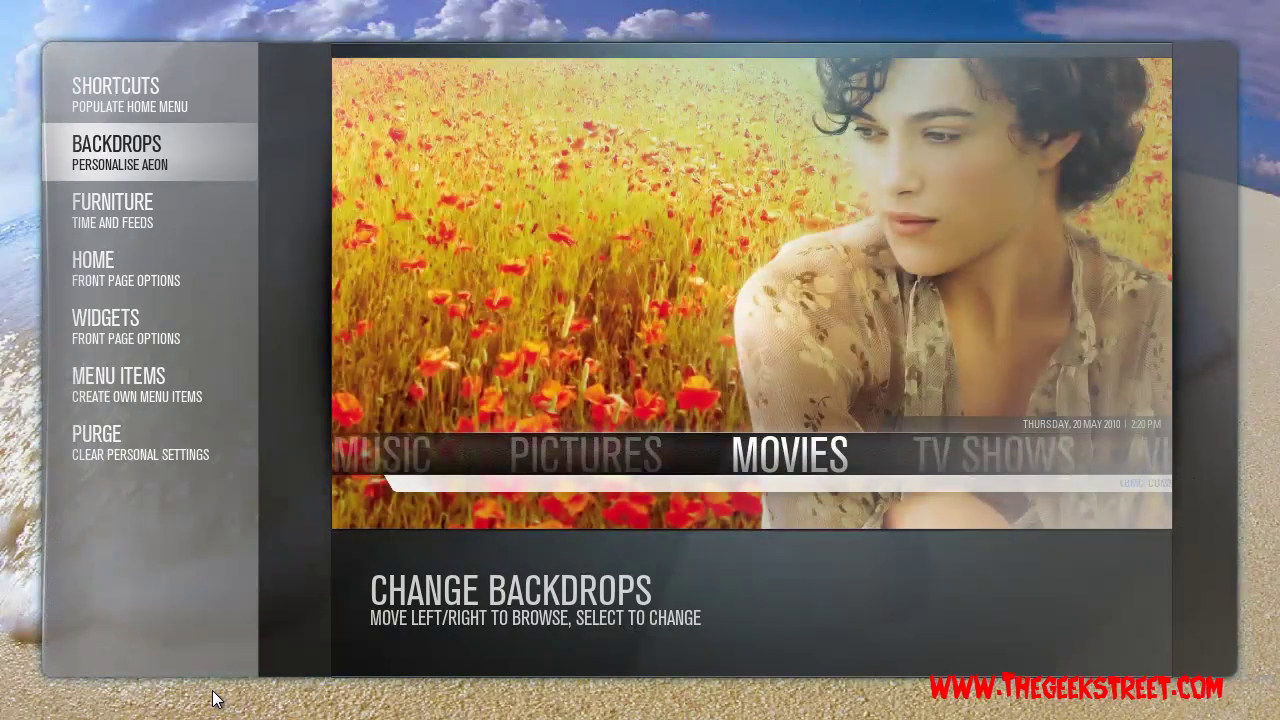
key(Return)
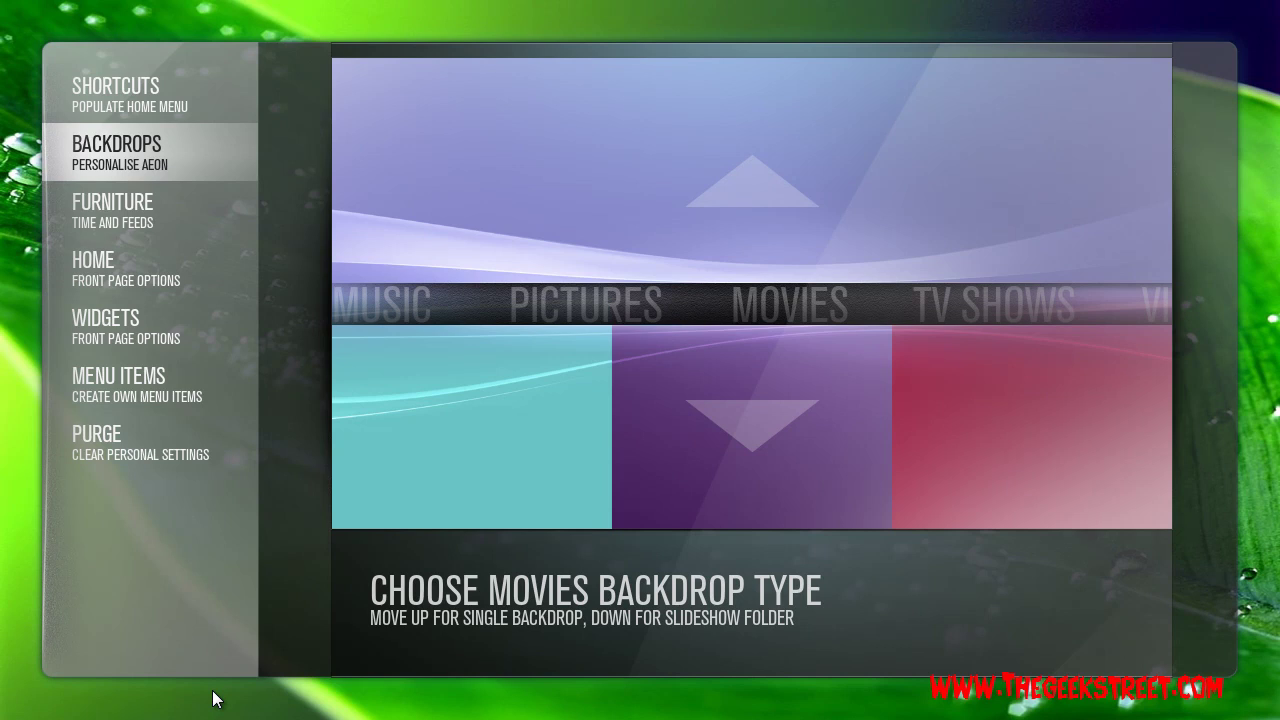
Step: Pick slideshow folder as the Movies backdrop type and select the MOVIES folder
key(Down)
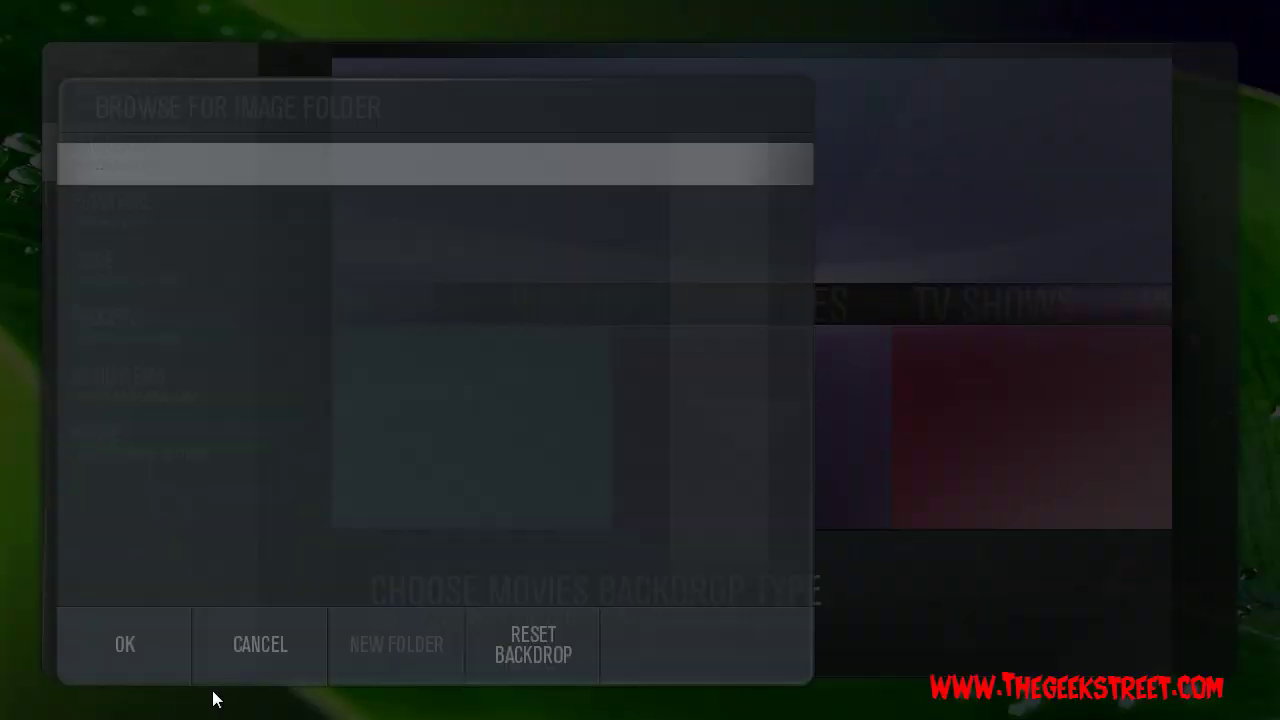
key(Return)
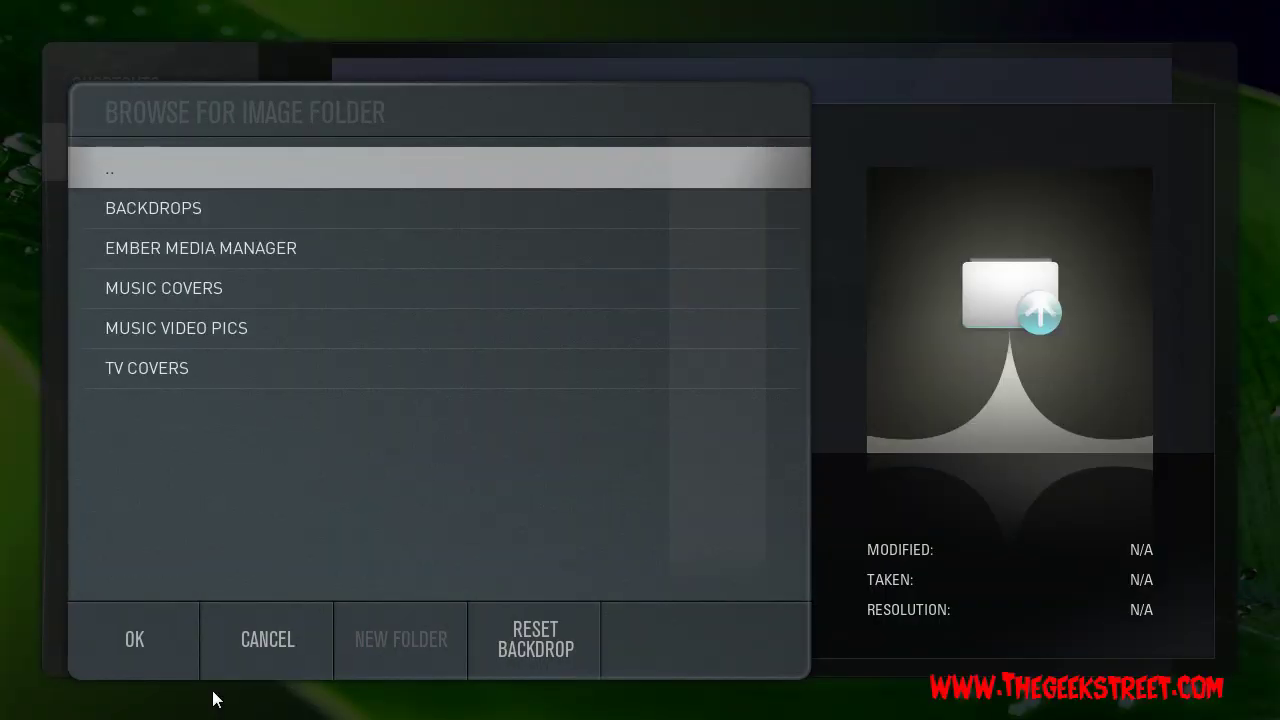
key(Return)
key(Down)
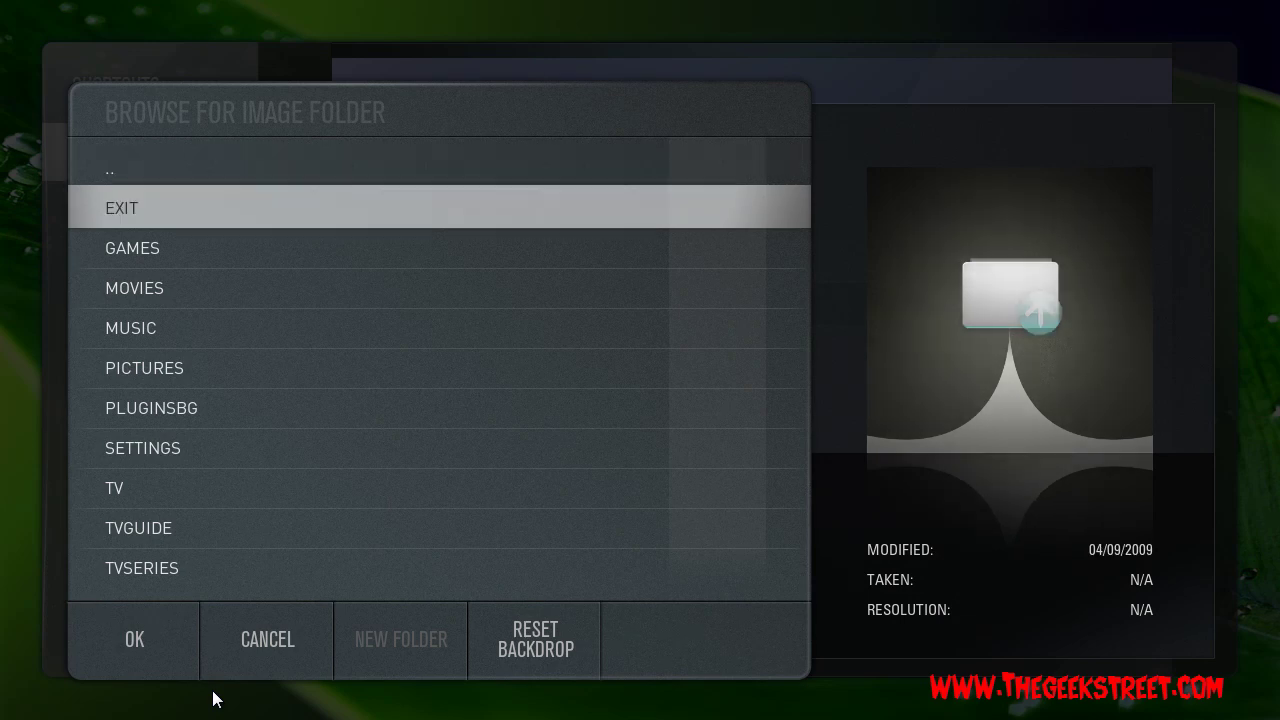
key(Down)
key(Down)
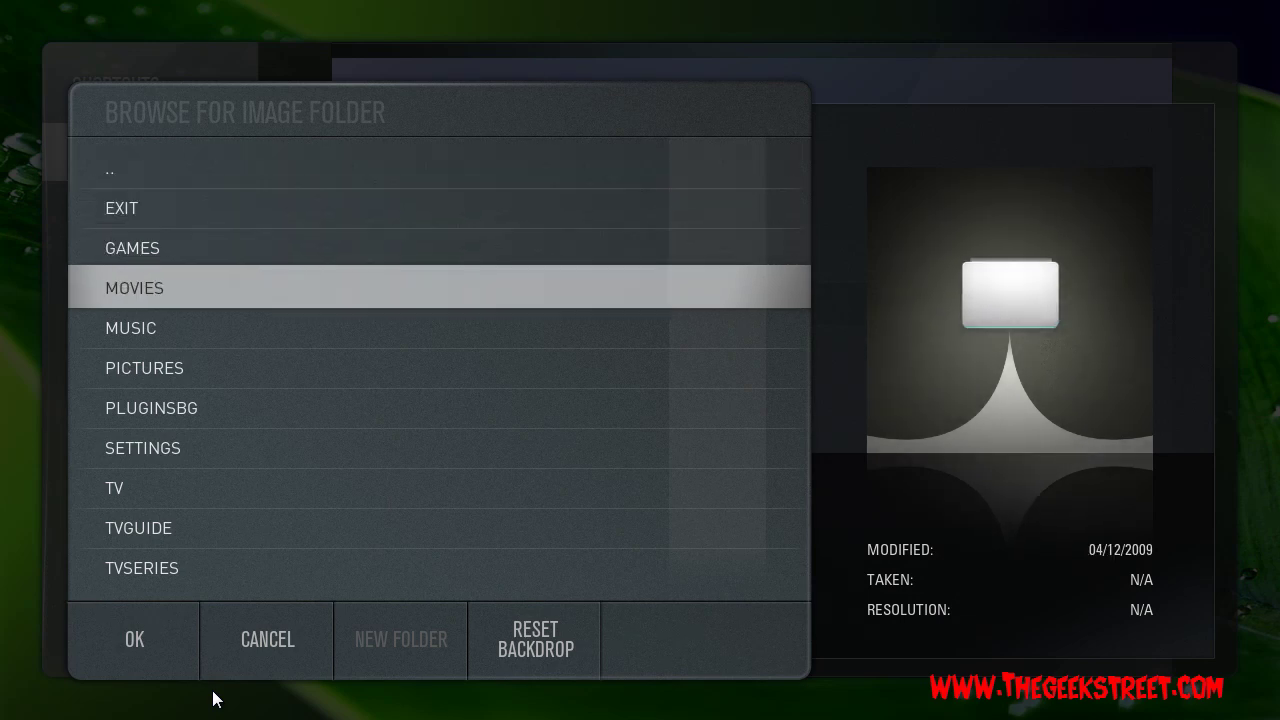
key(Return)
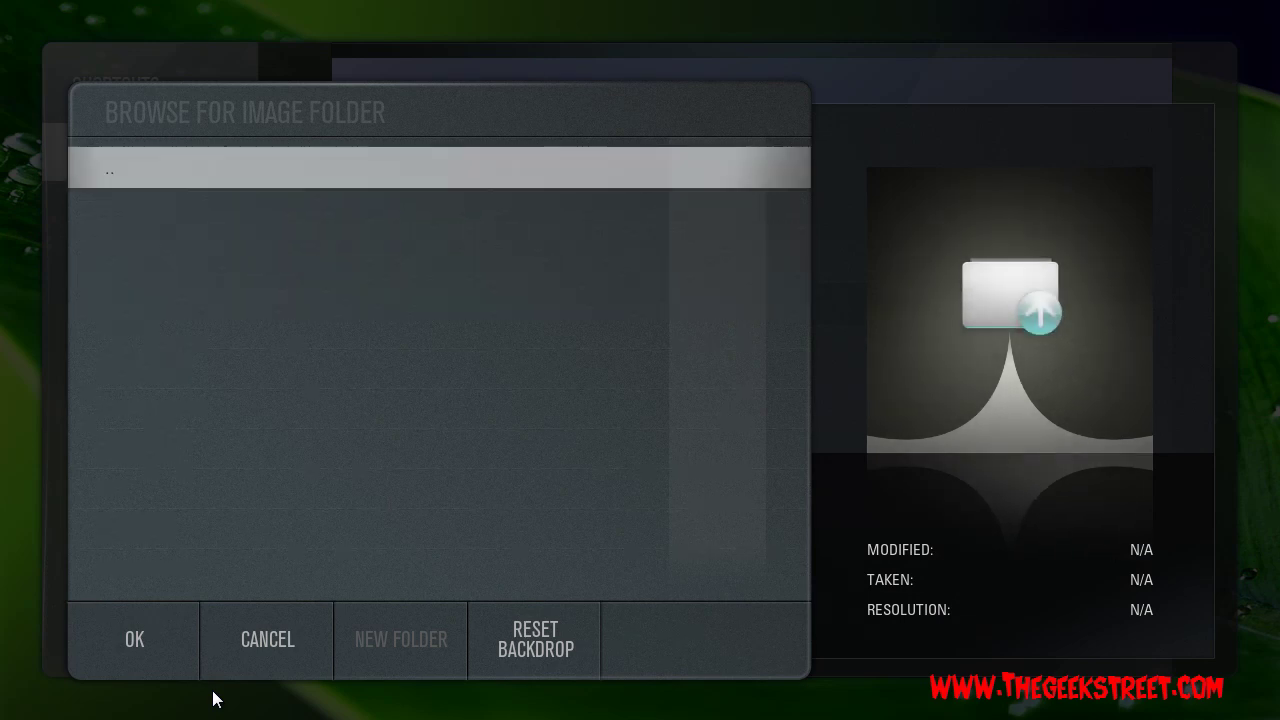
key(Down)
key(Return)
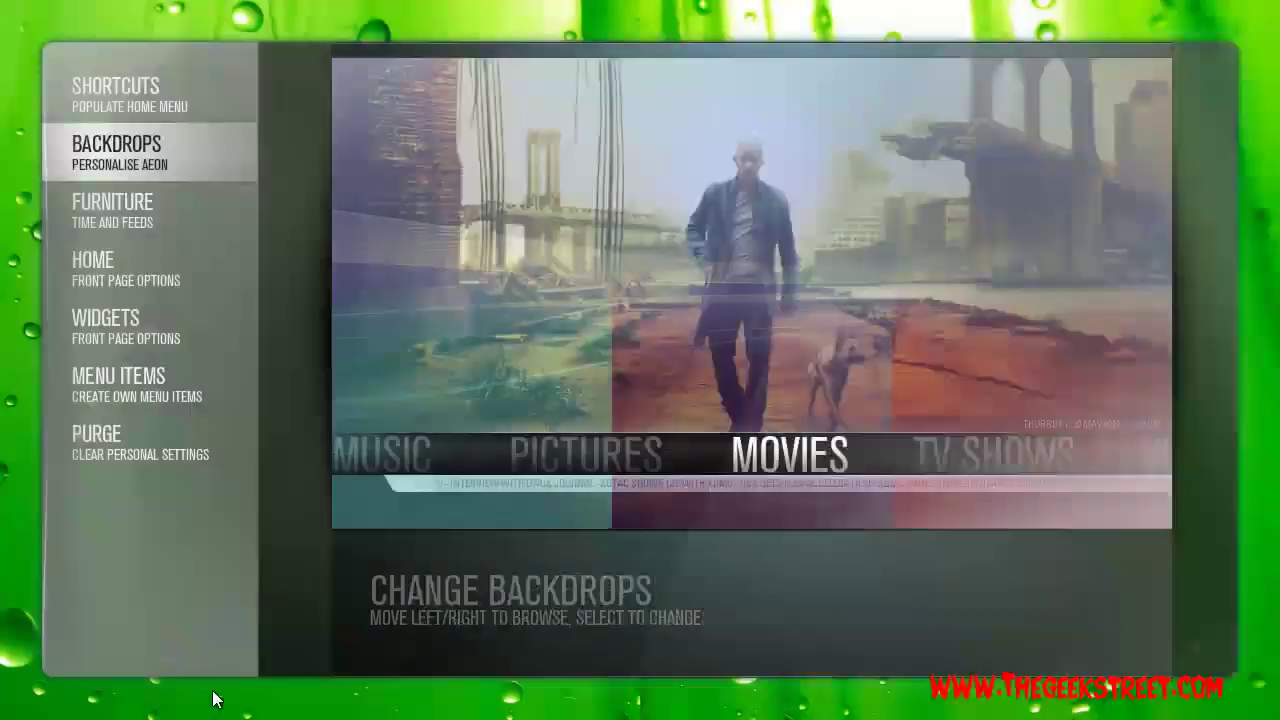
Step: Preview the TV Shows, Videos and Settings backdrops, then exit to the home menu
key(Right)
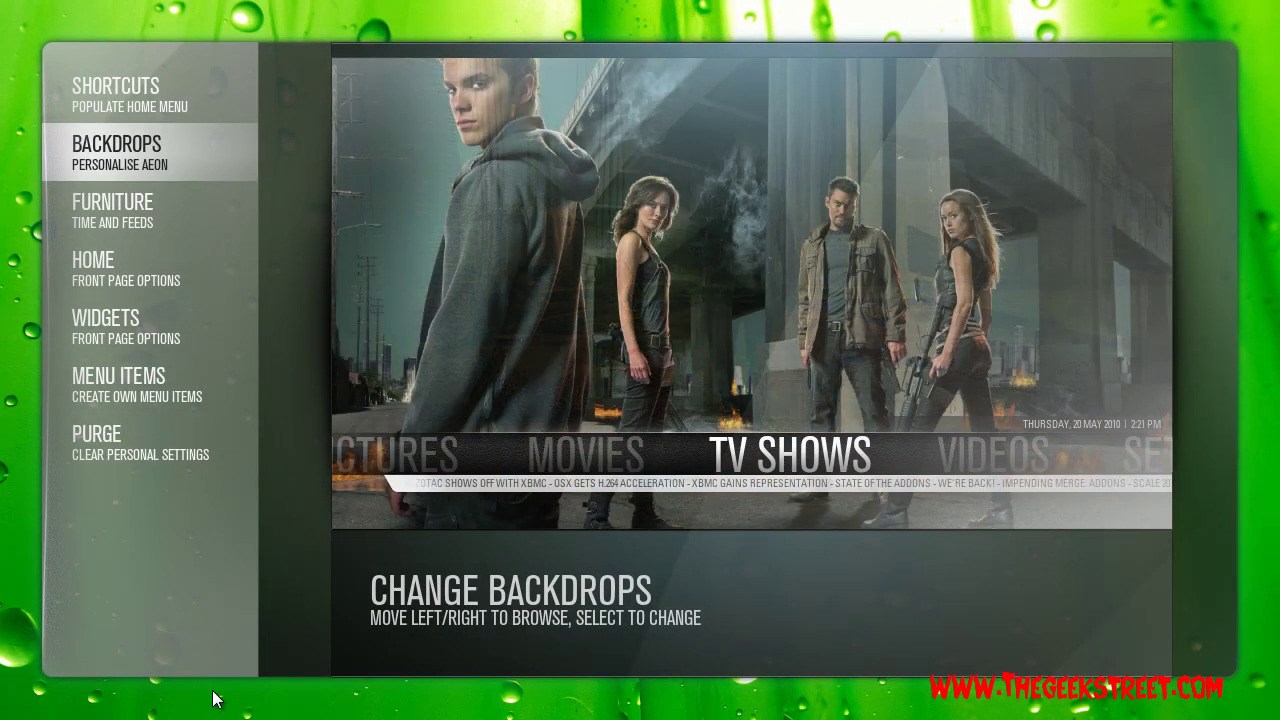
key(Right)
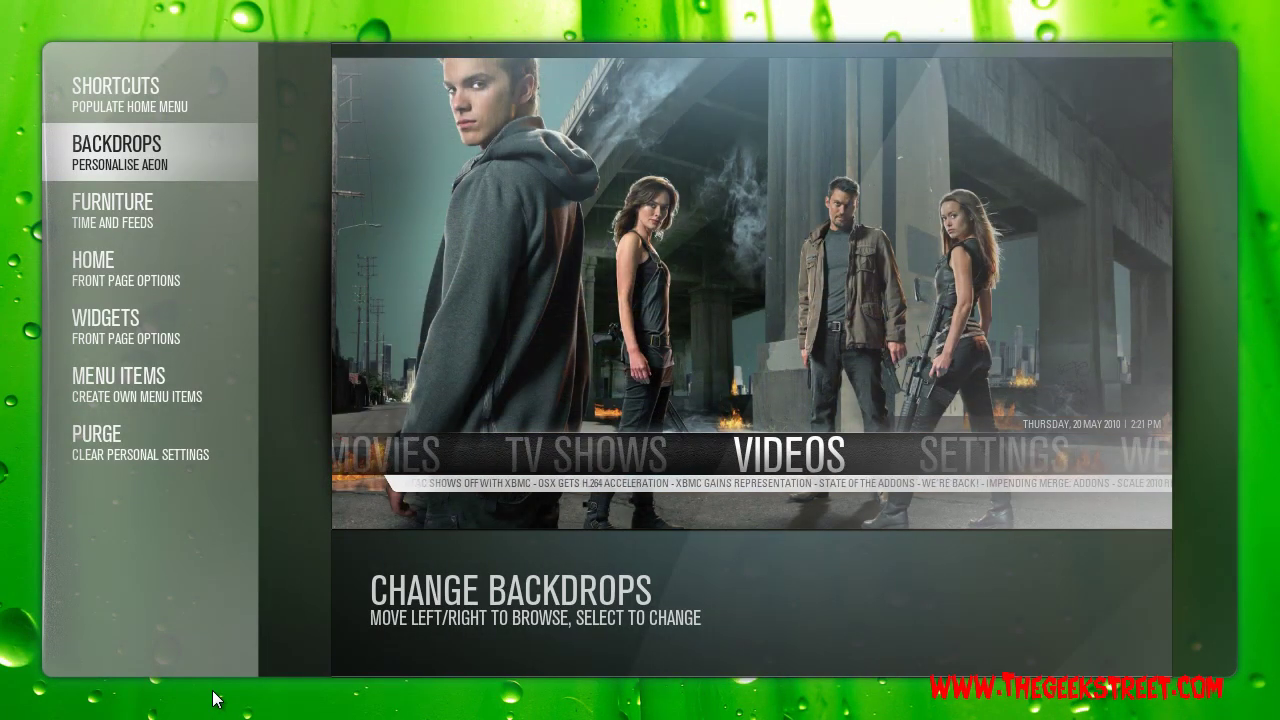
key(Right)
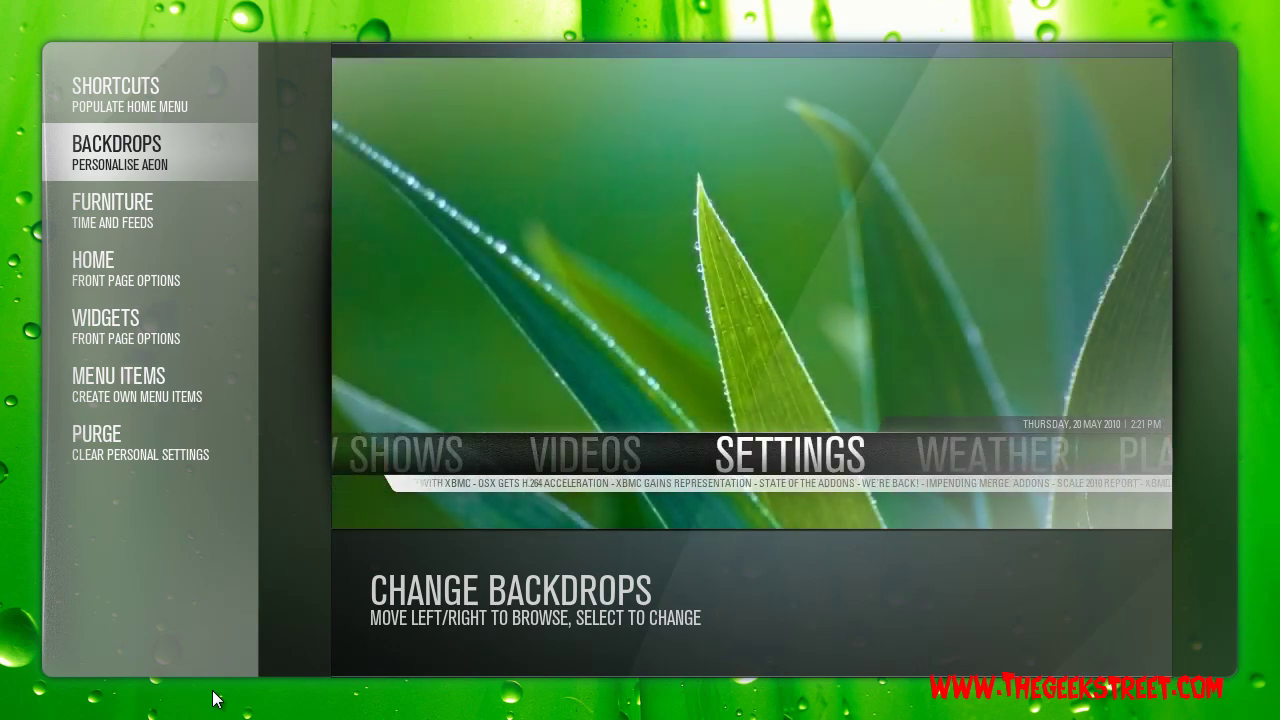
key(Return)
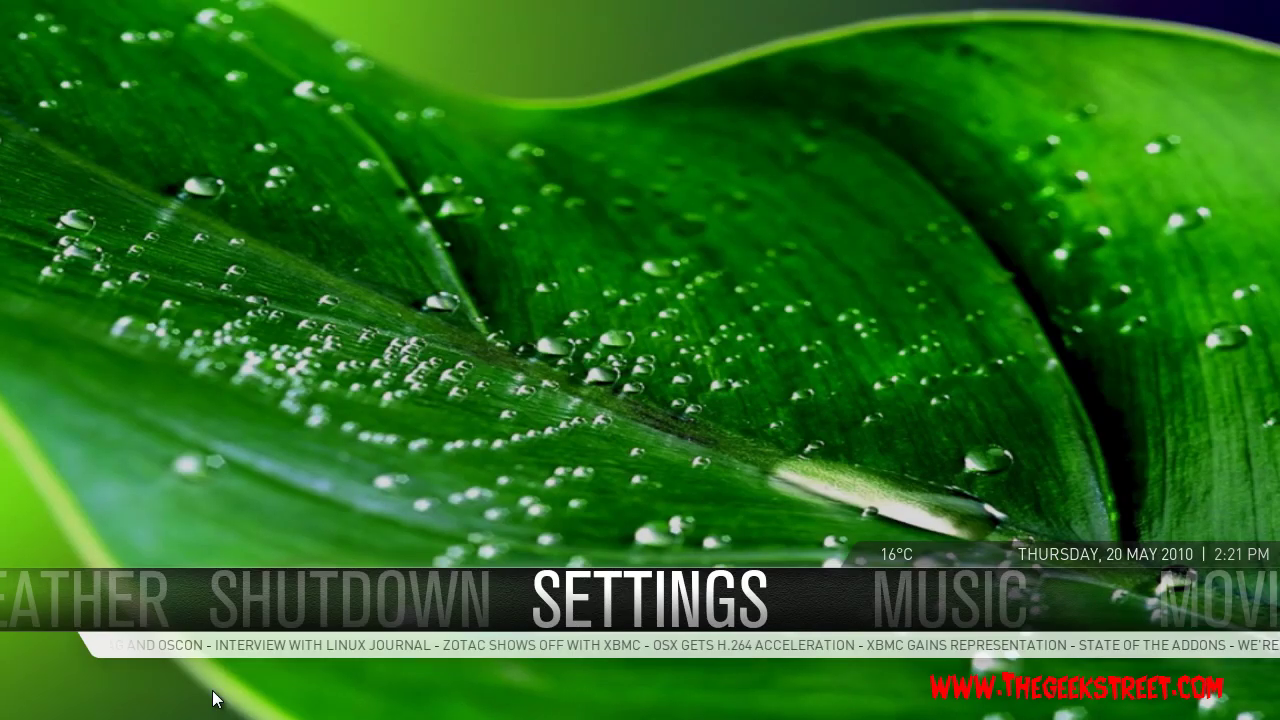
Step: Go from the home menu's Settings through Video to Music and open its Library options
key(Return)
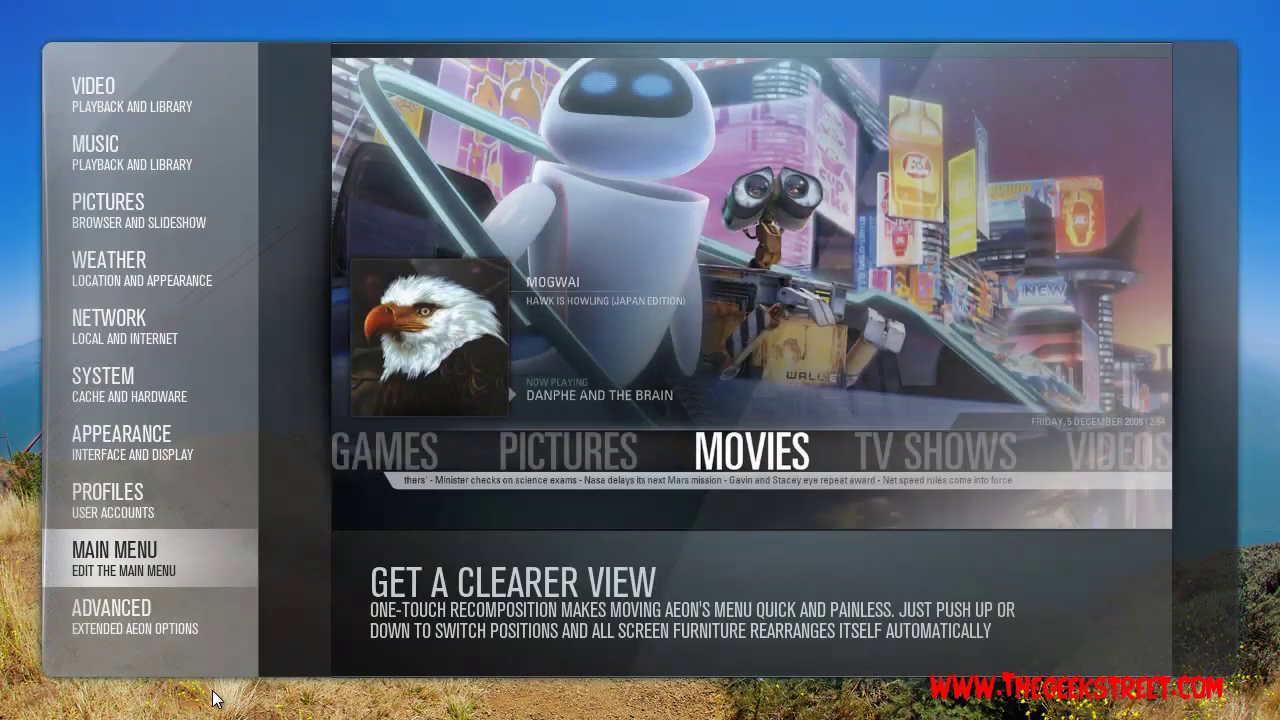
key(Up)
key(Up)
key(Up)
key(Up)
key(Up)
key(Up)
key(Up)
key(Up)
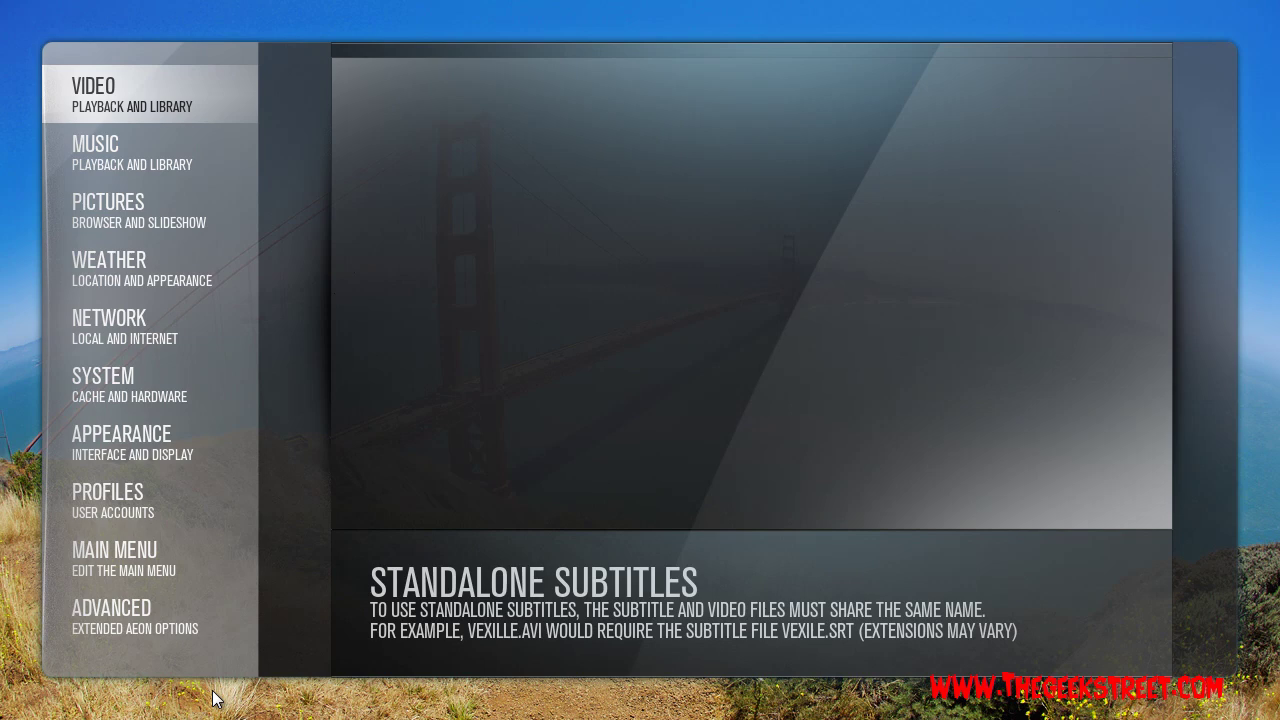
key(Down)
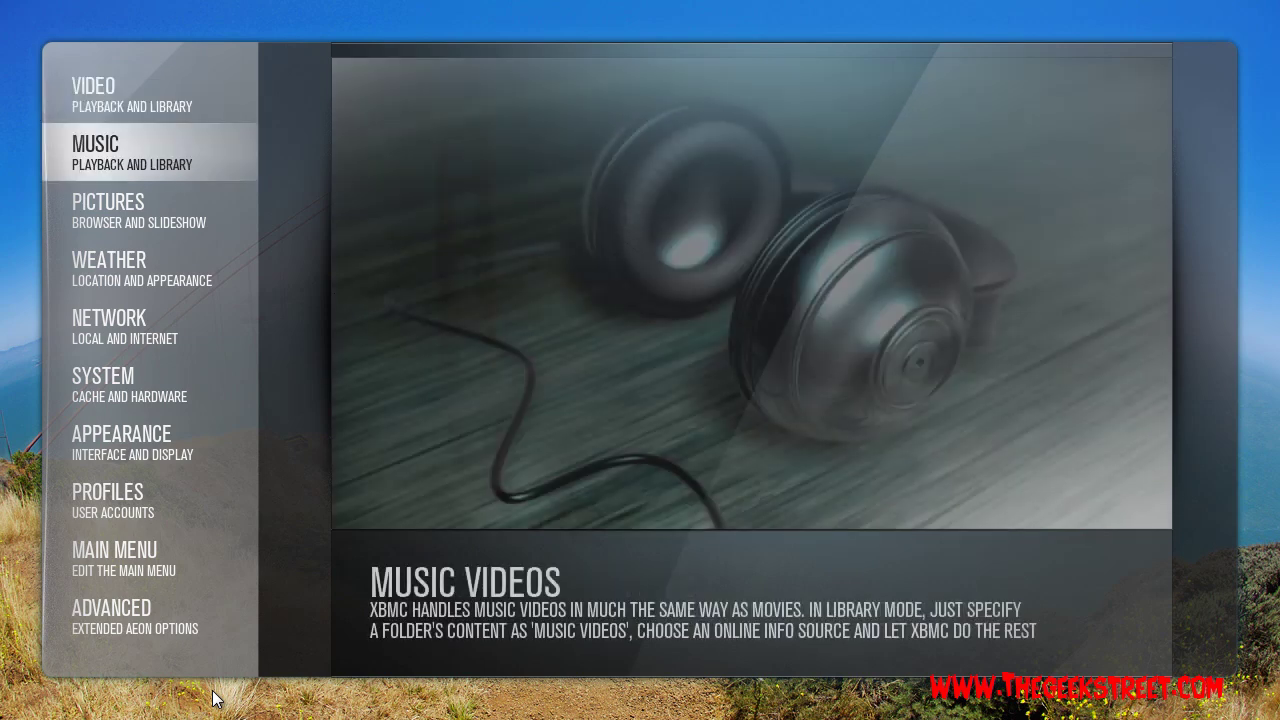
key(Return)
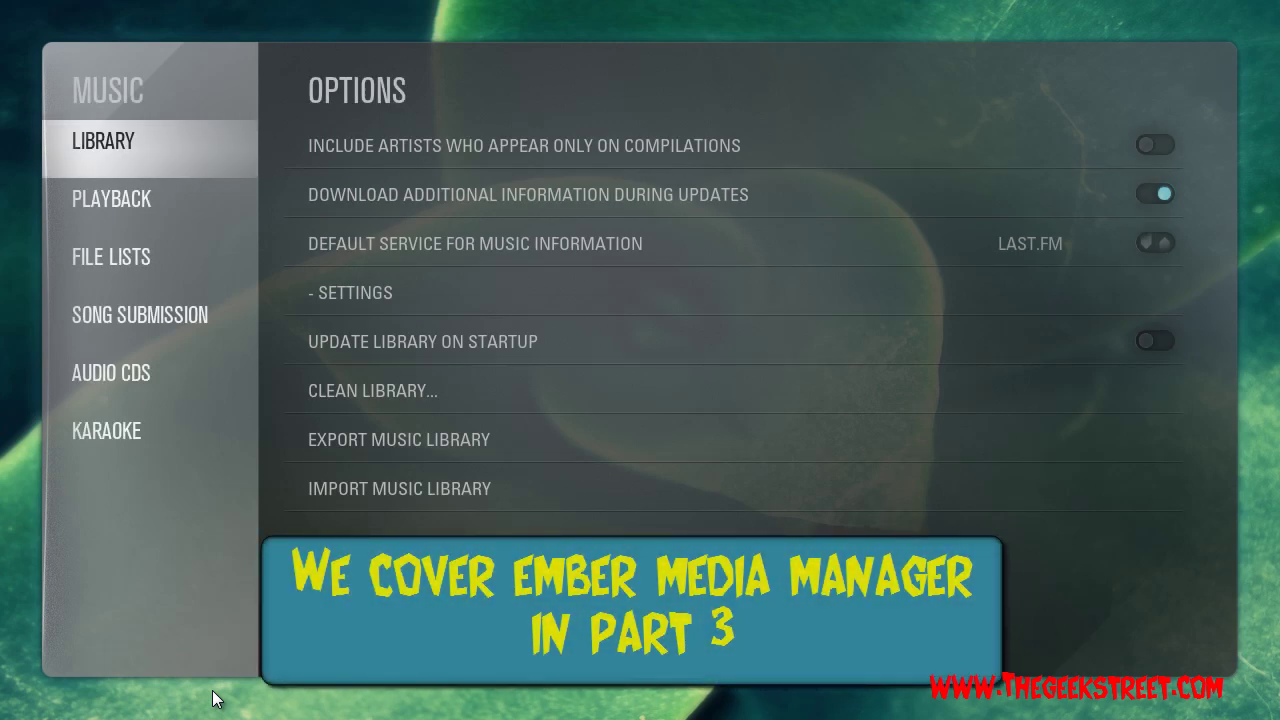
Step: Review the Music Library options, trying compilations-only artists and checking Last.fm as information service
key(Right)
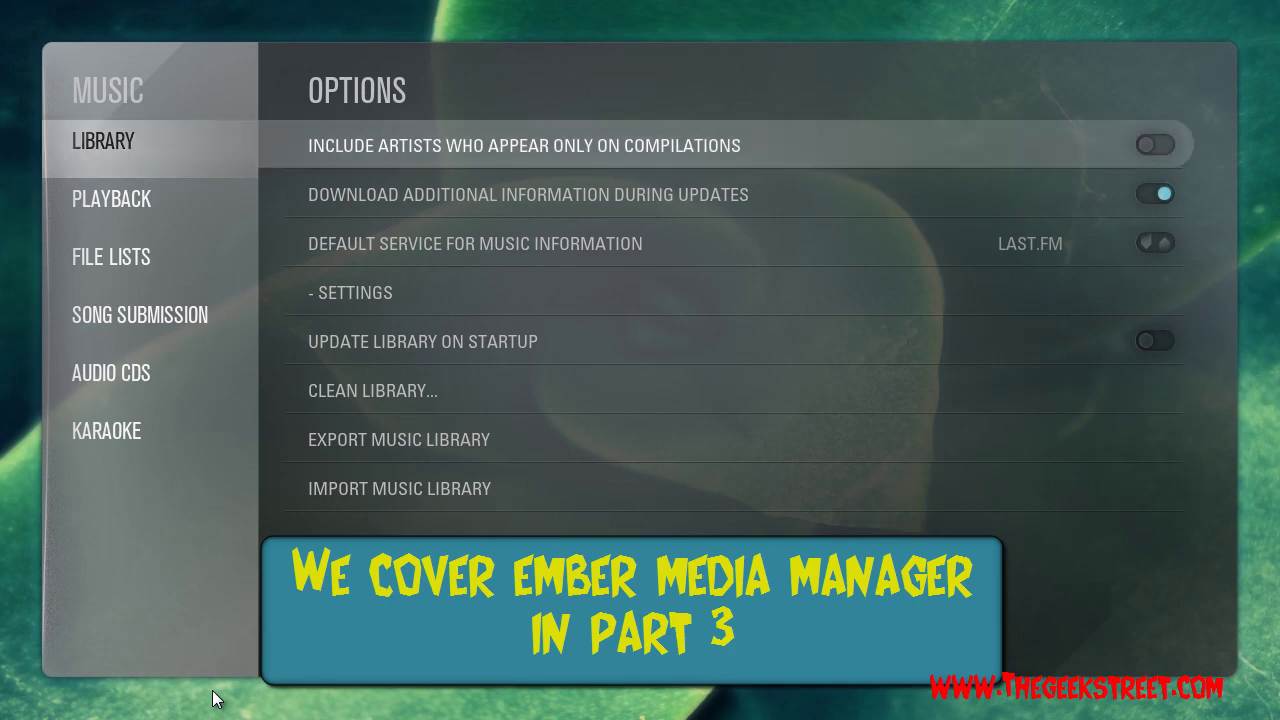
key(Return)
key(Return)
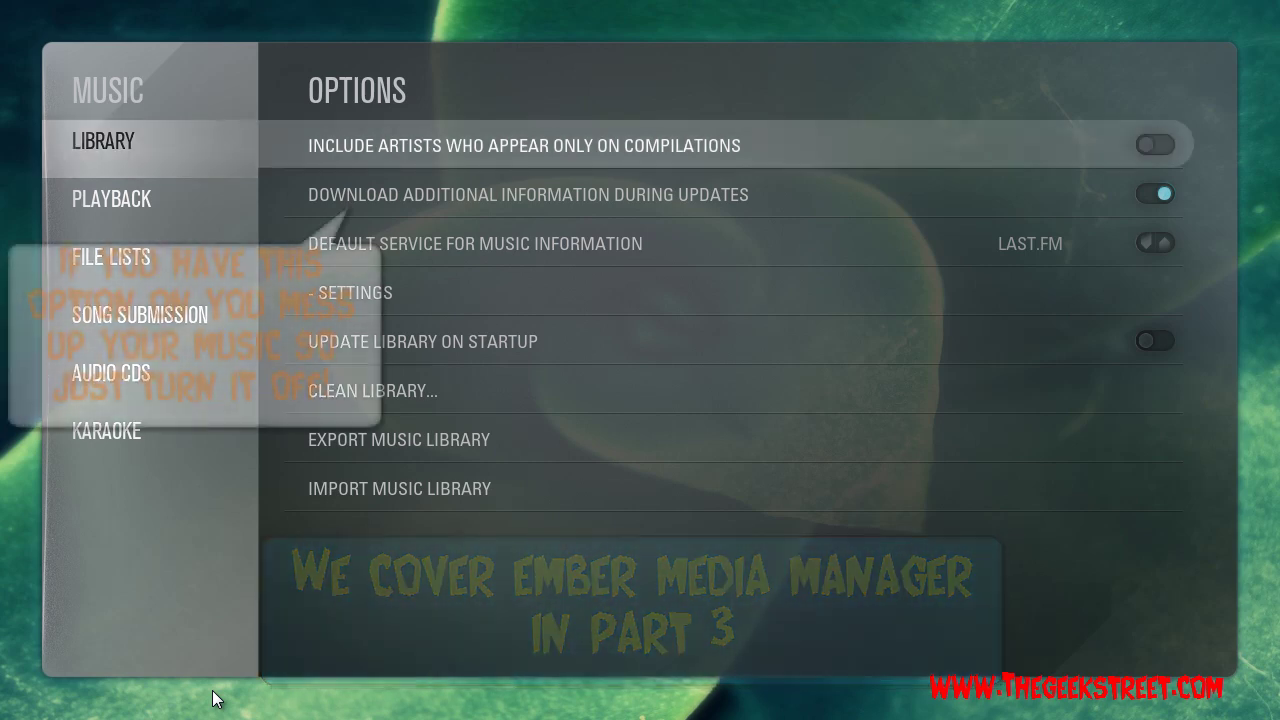
key(Down)
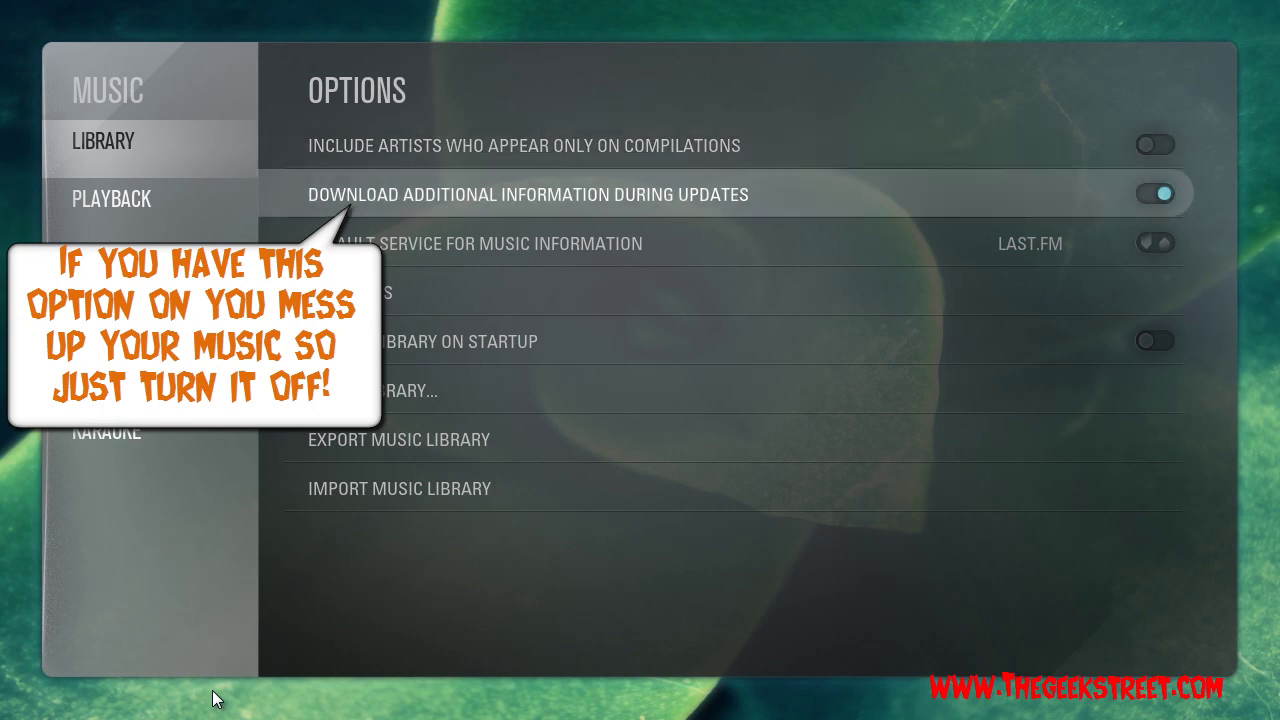
key(Down)
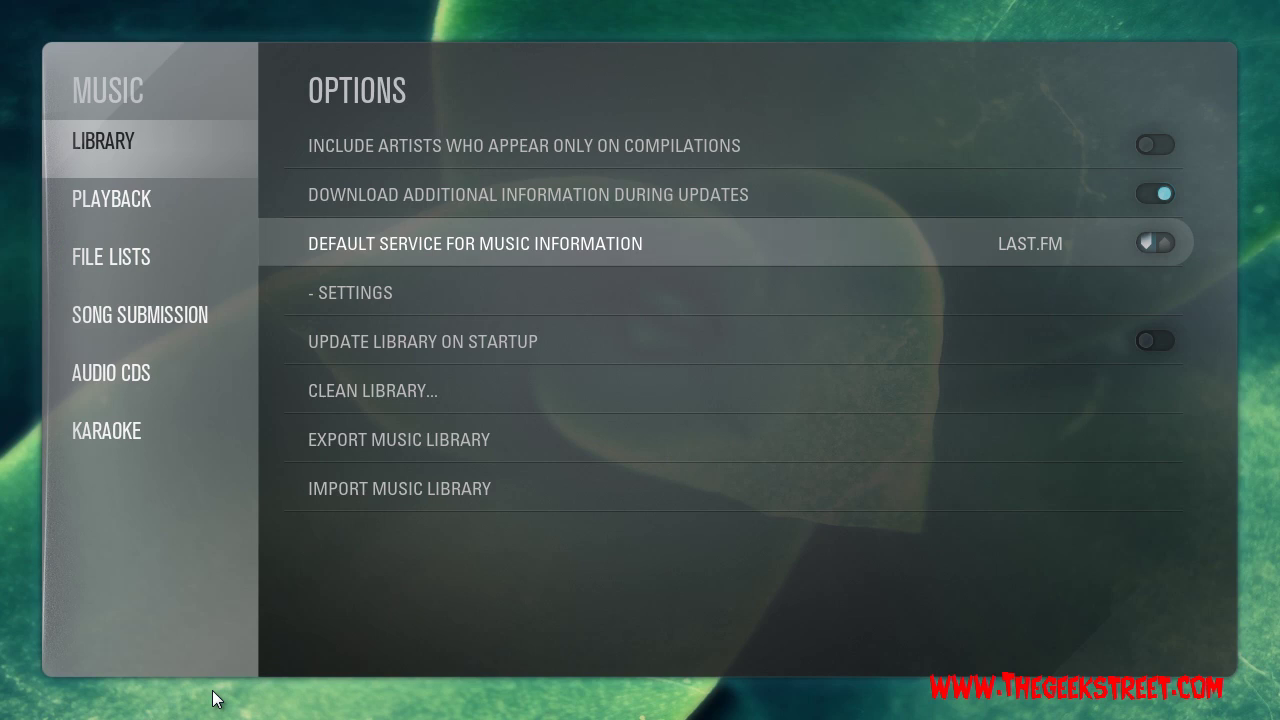
key(Down)
key(Down)
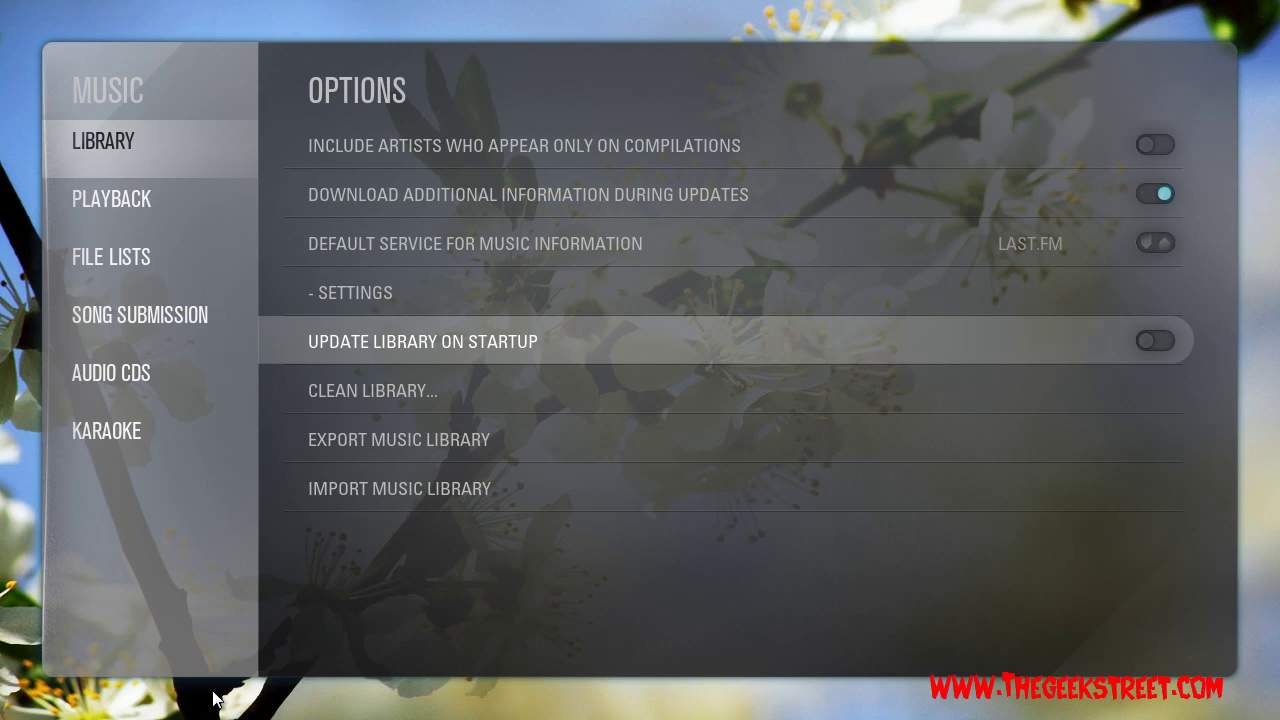
key(Up)
key(Left)
Step: Browse the Music Playback and File Lists settings, then leave Music for the main settings list
key(Down)
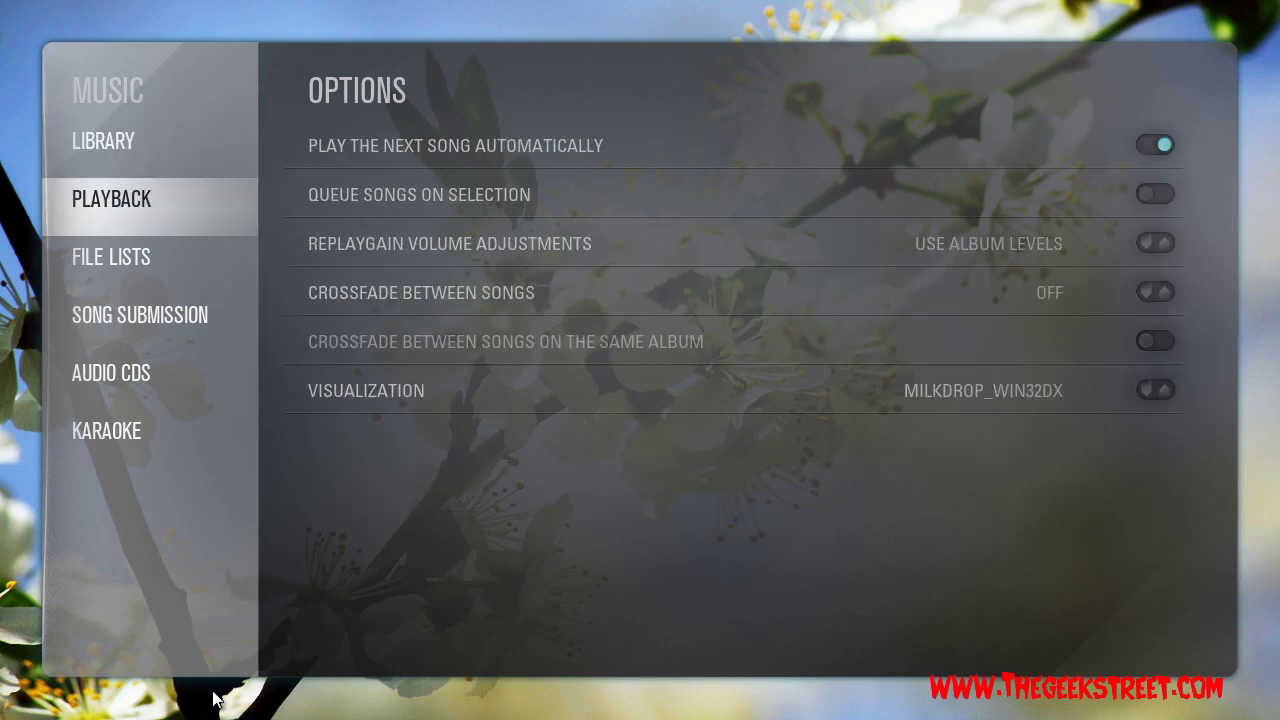
key(Down)
key(Up)
key(Escape)
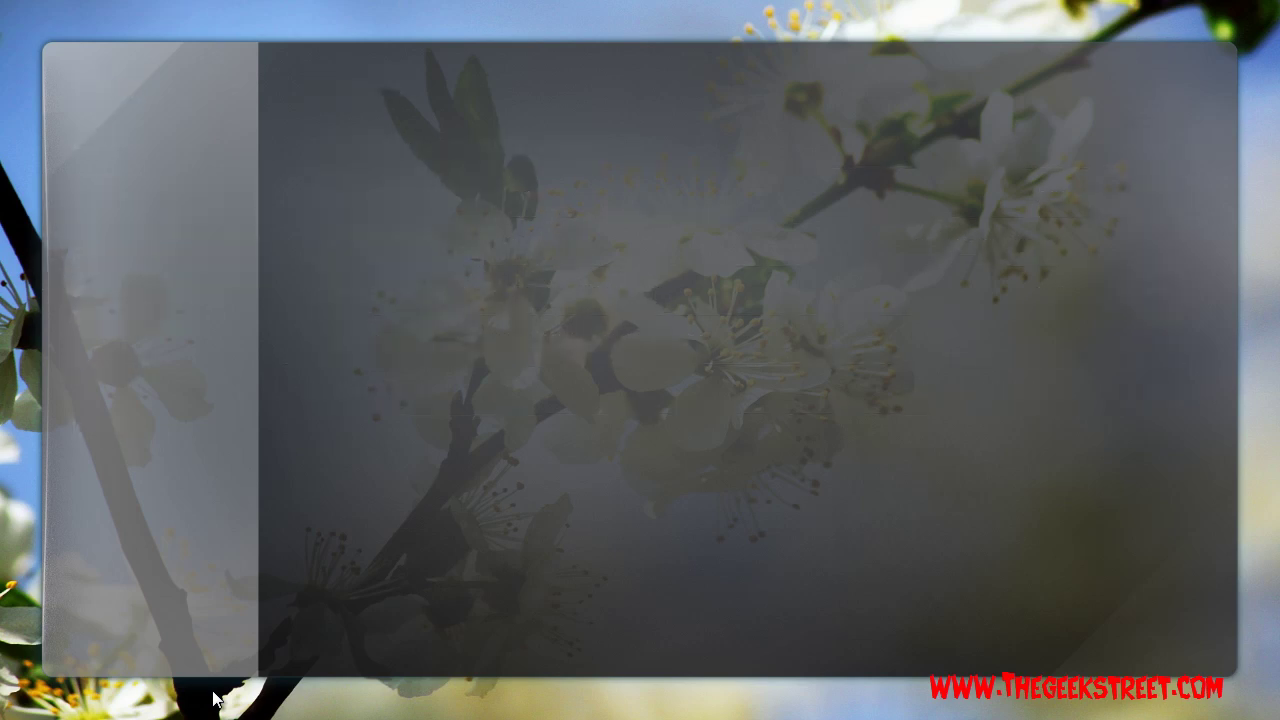
key(Down)
key(Down)
key(Down)
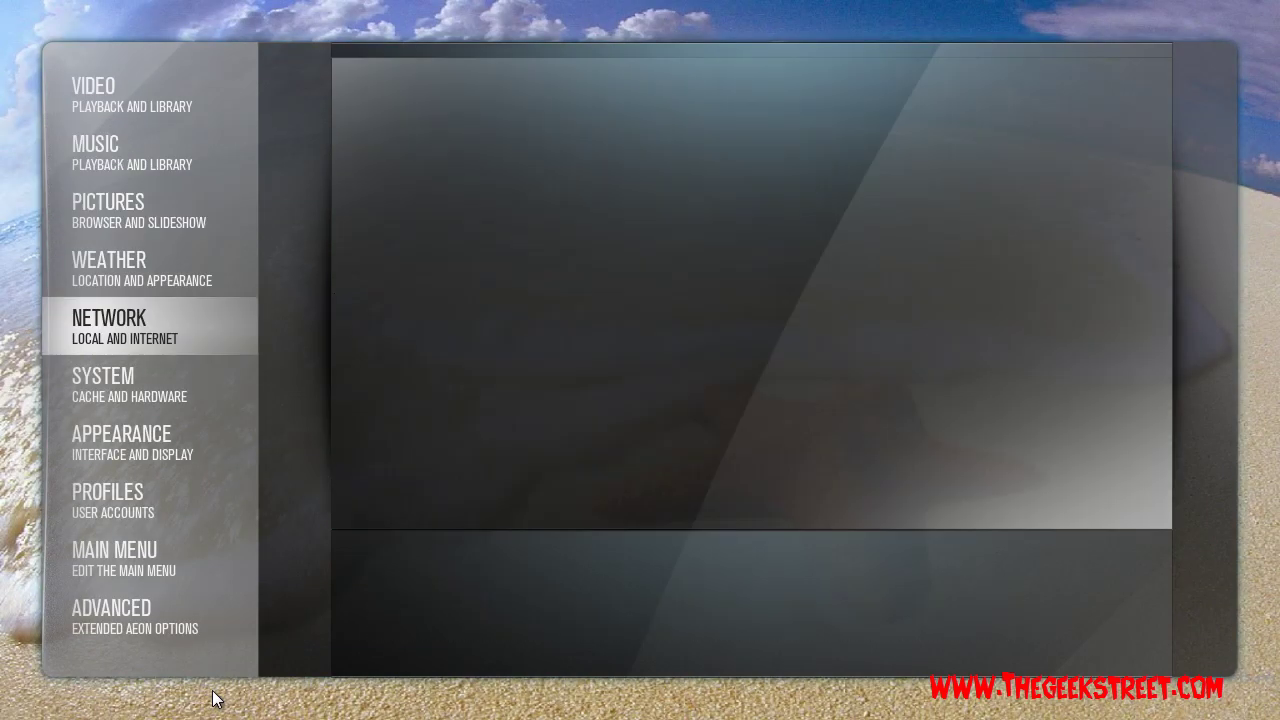
Step: Browse the Weather, Network, Appearance, Profiles and Main Menu categories, then open the extended Aeon options
key(Up)
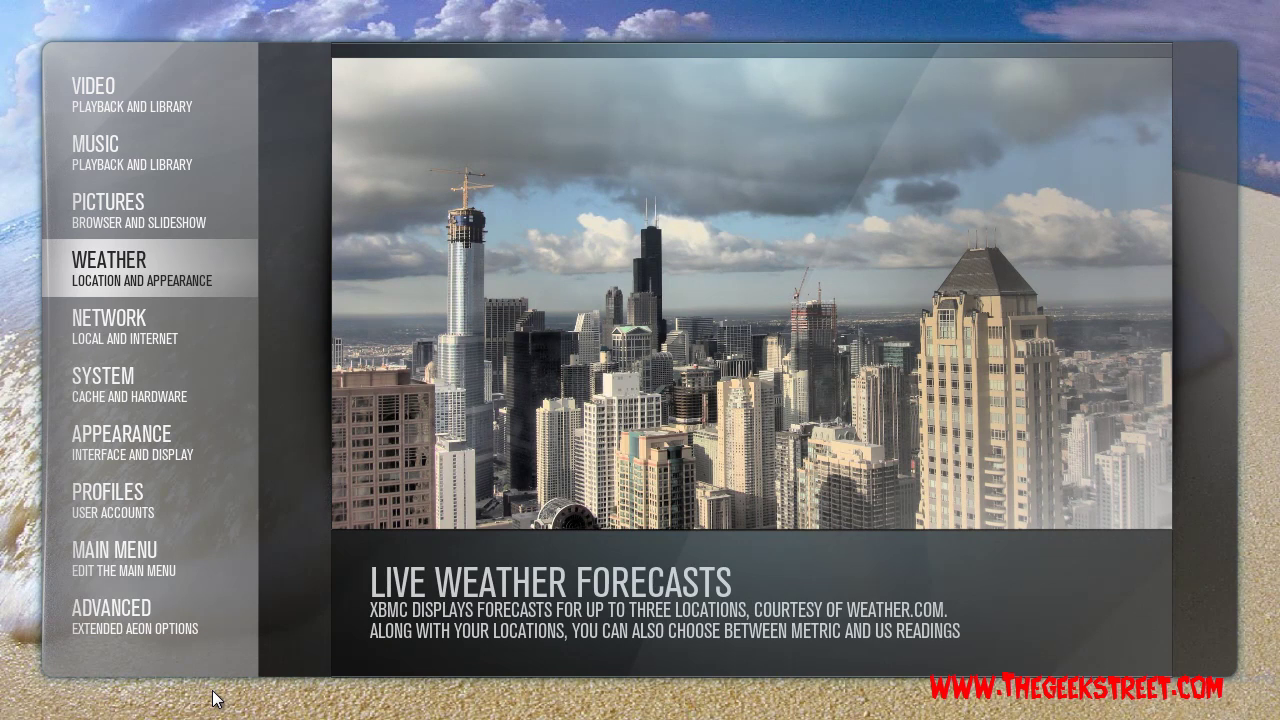
key(Down)
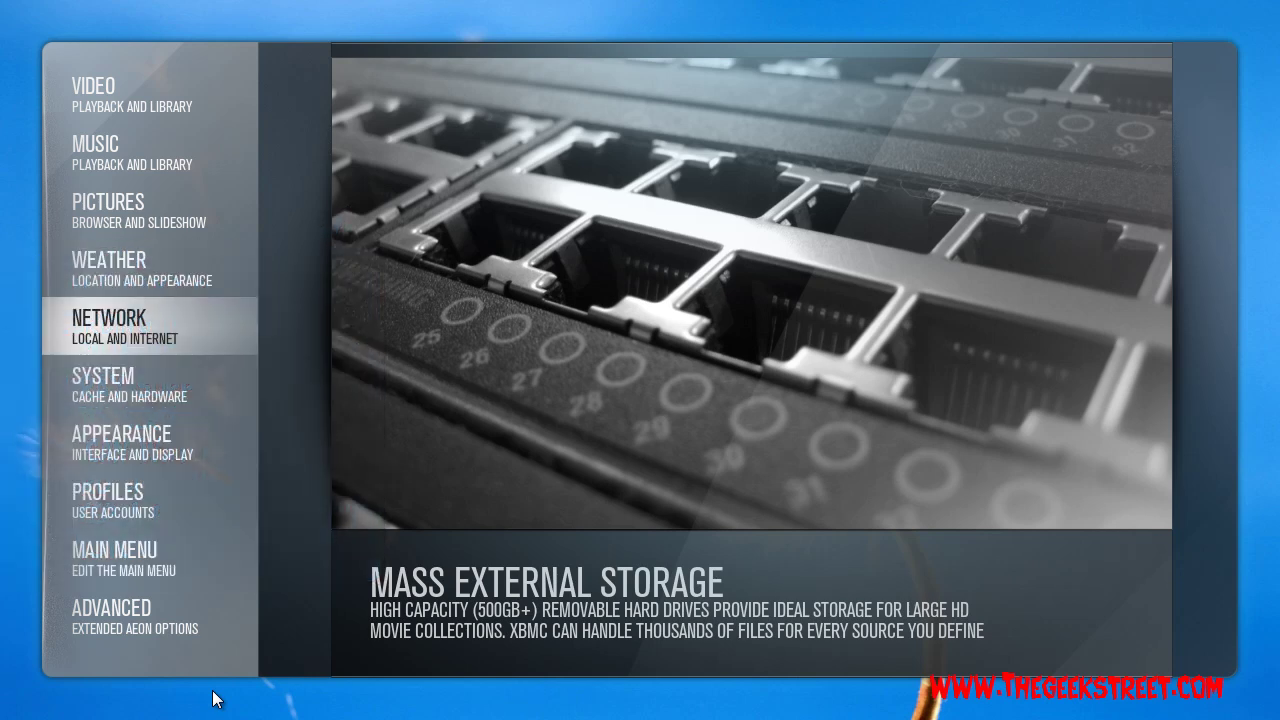
key(Down)
key(Down)
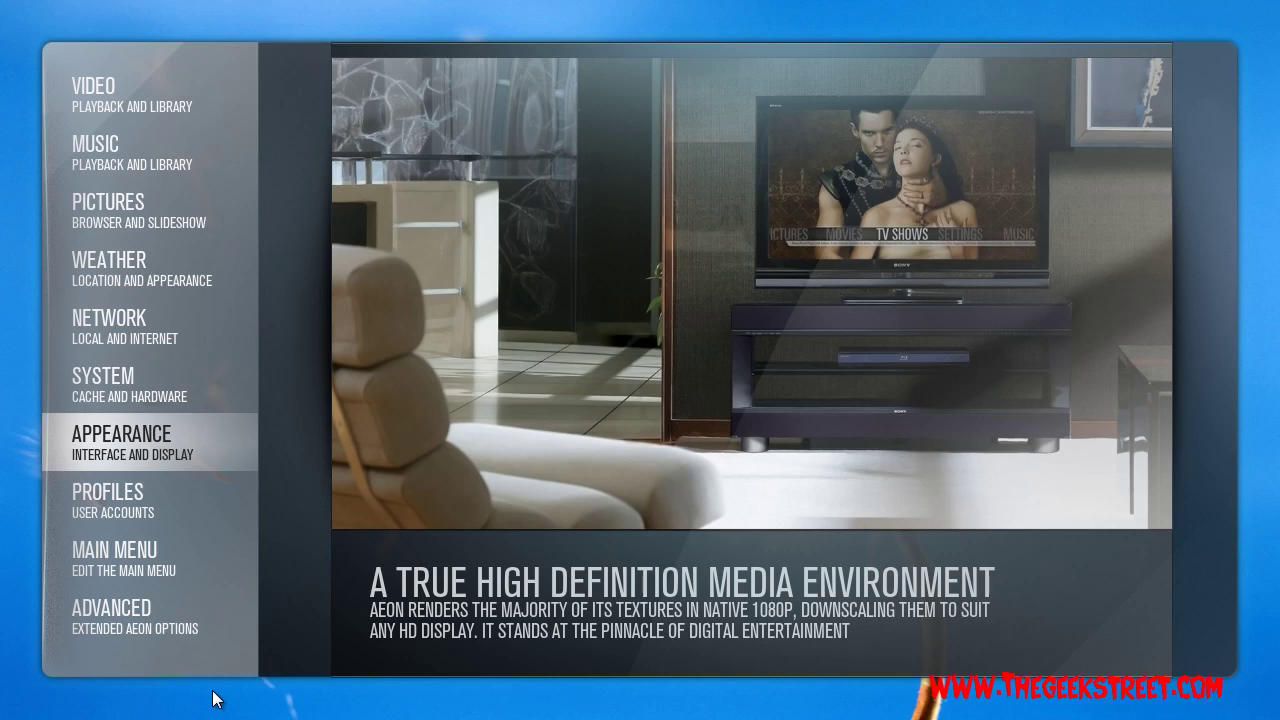
key(Down)
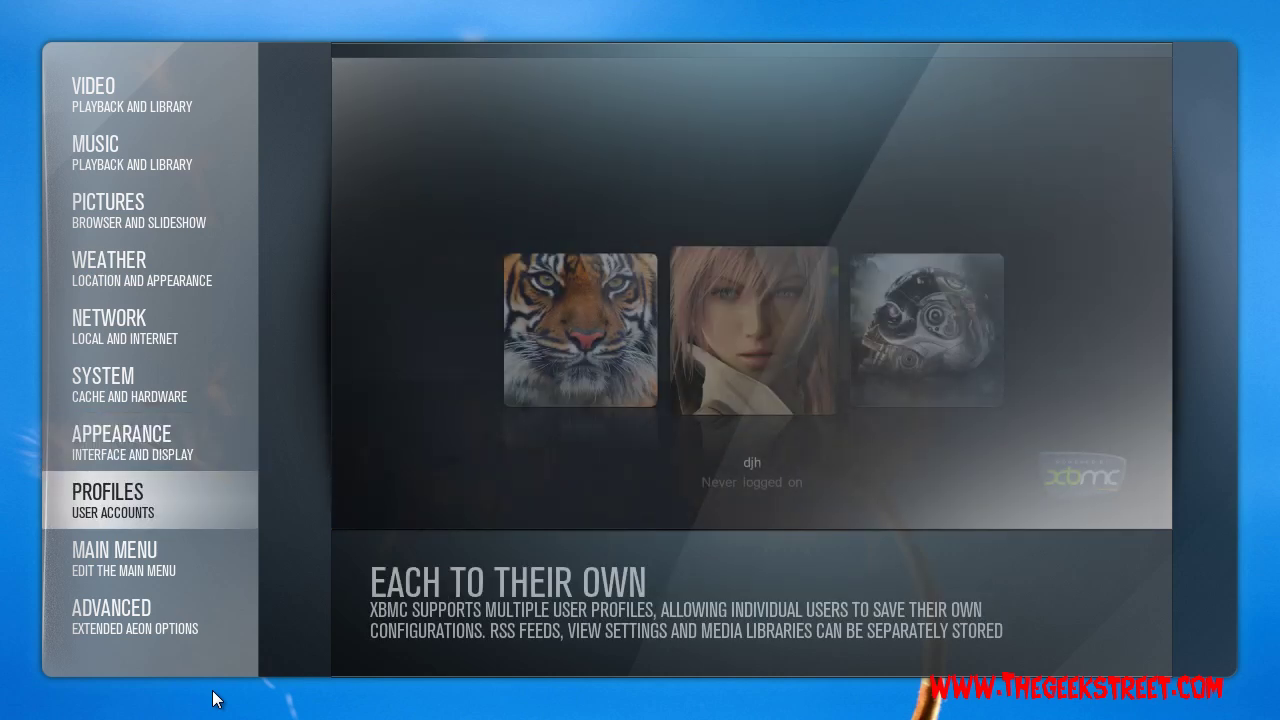
key(Down)
key(Up)
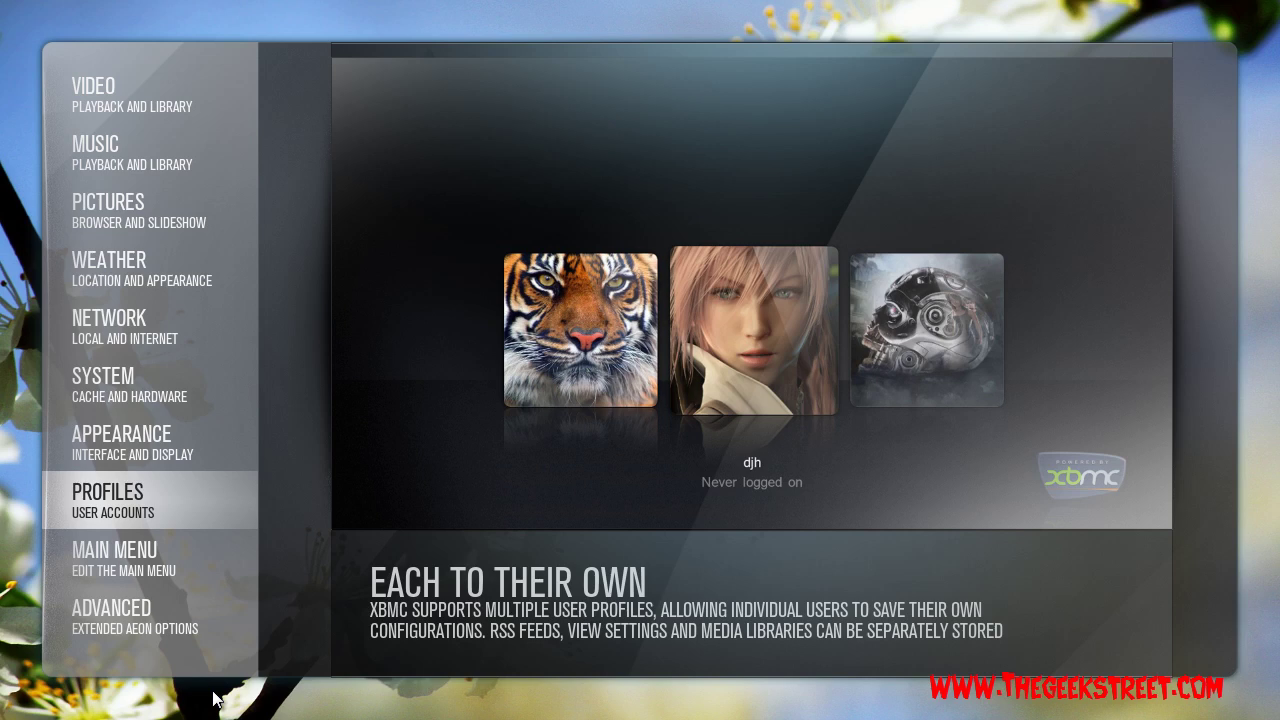
key(Down)
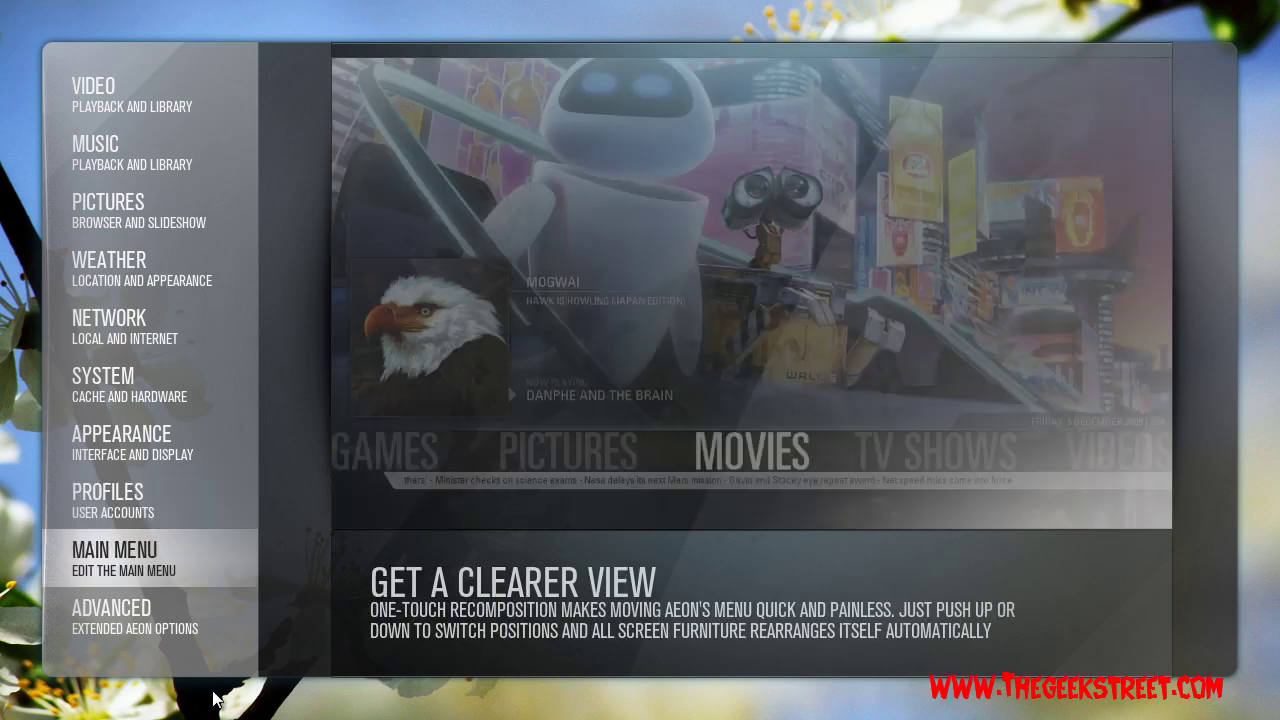
key(Down)
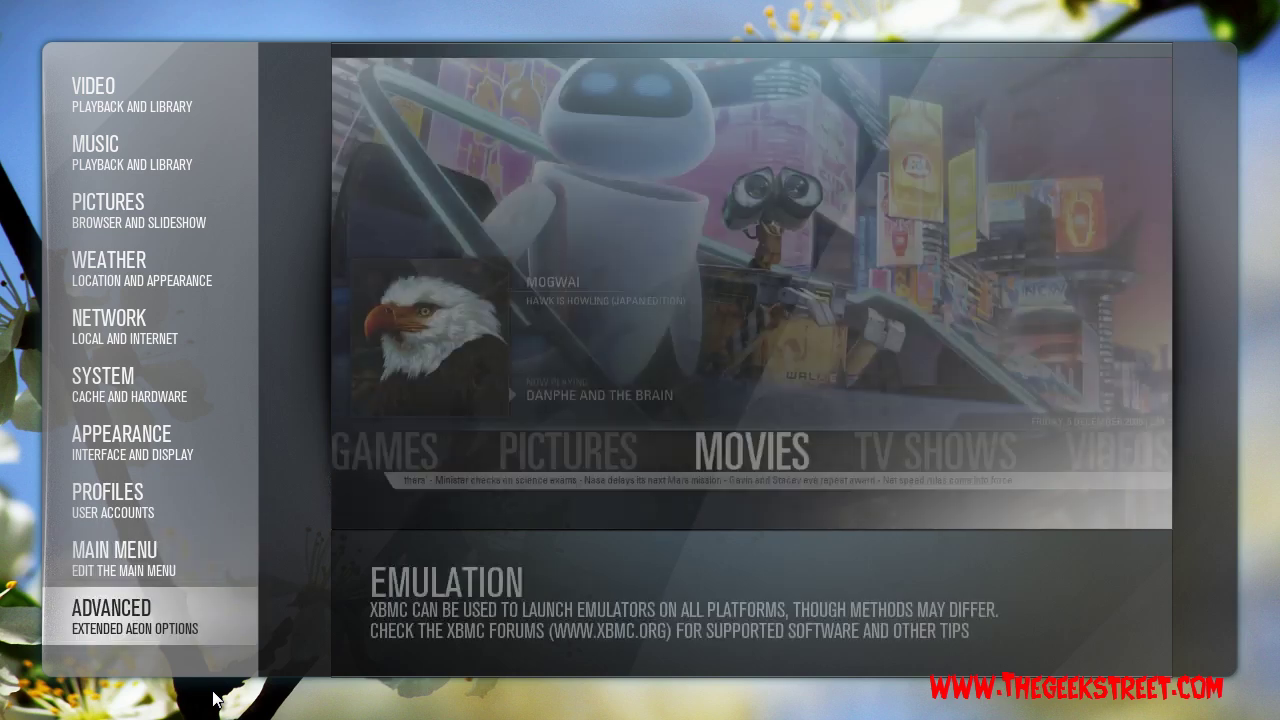
key(Return)
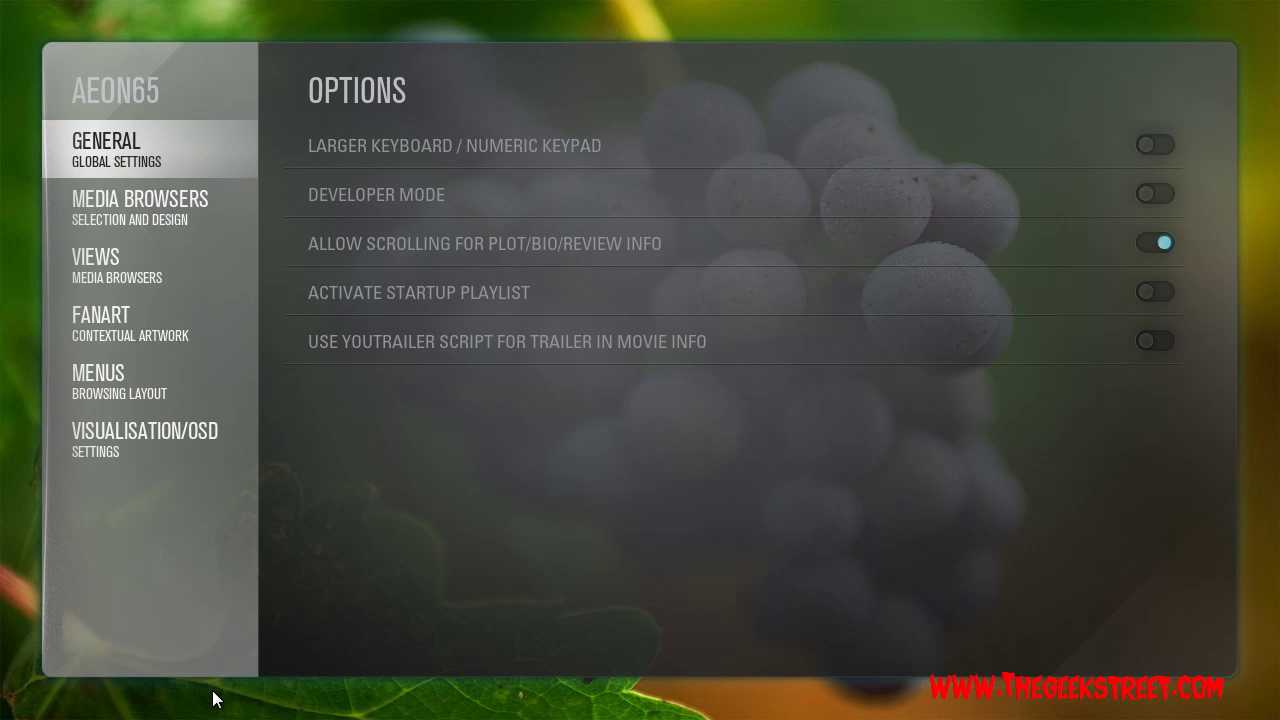
Step: Review the Aeon General options like plot/bio scrolling, then browse the Views, Fanart and Menus categories
key(Right)
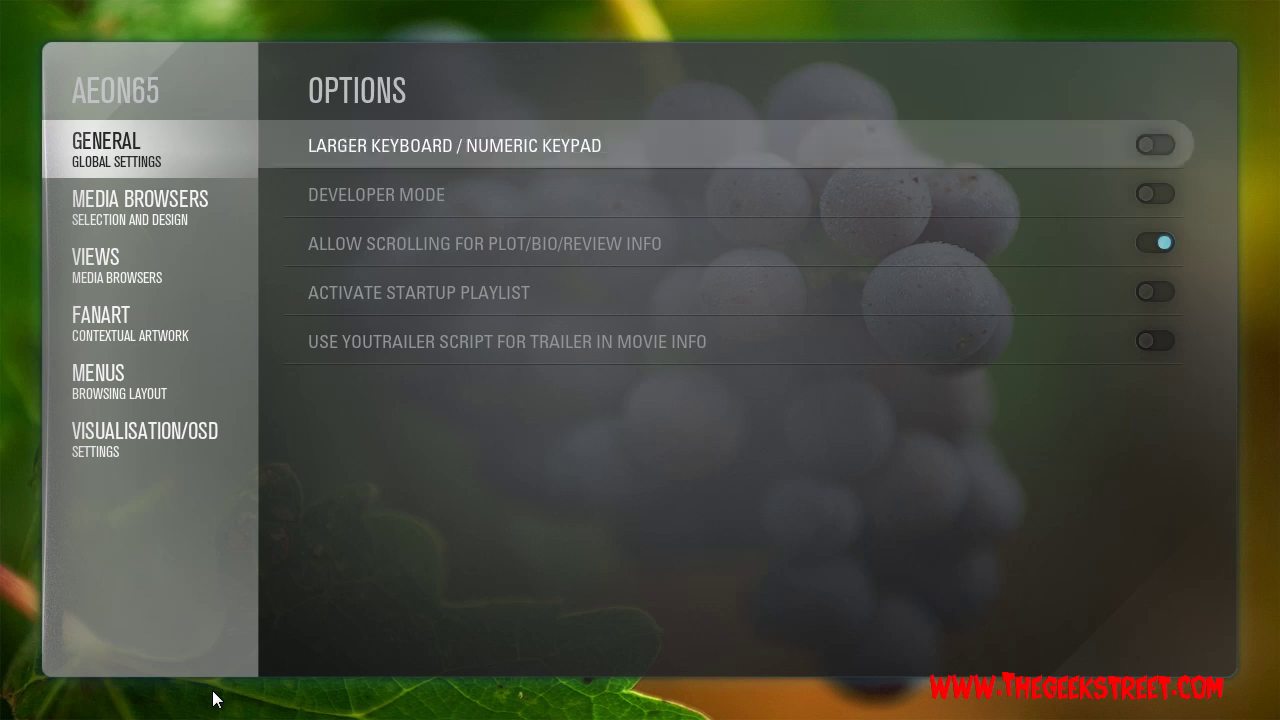
key(Down)
key(Down)
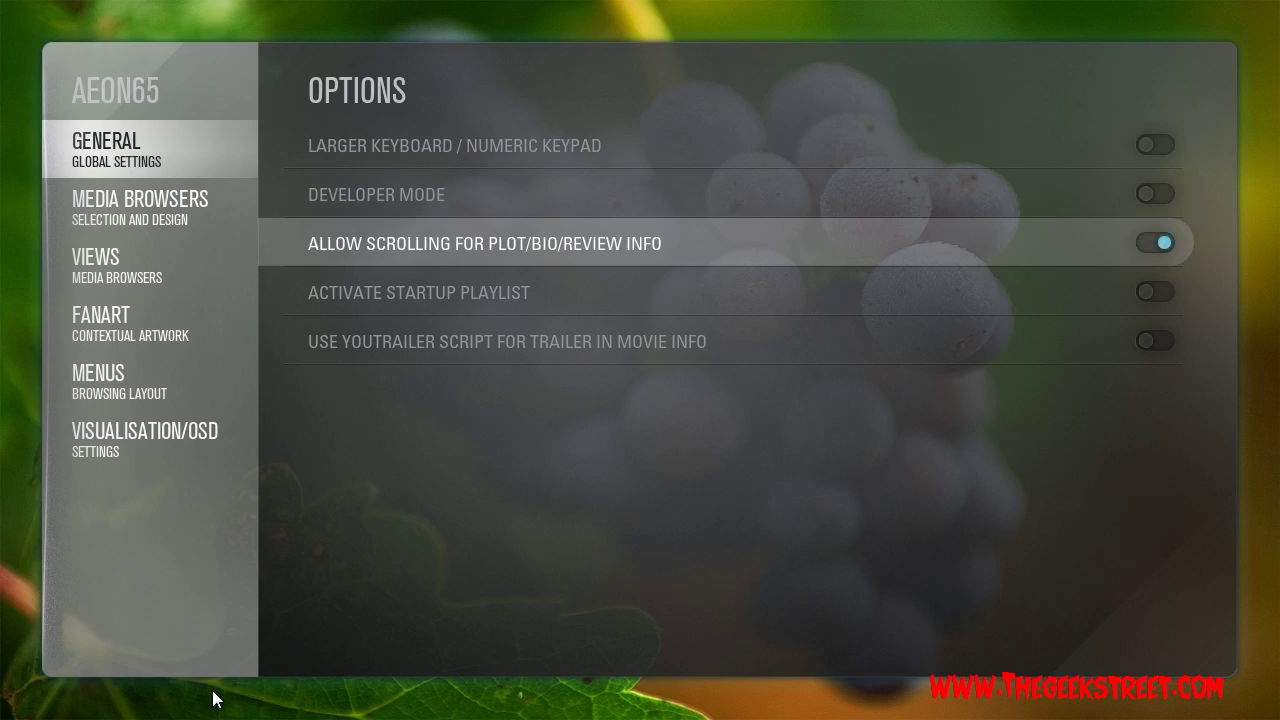
key(Down)
key(Left)
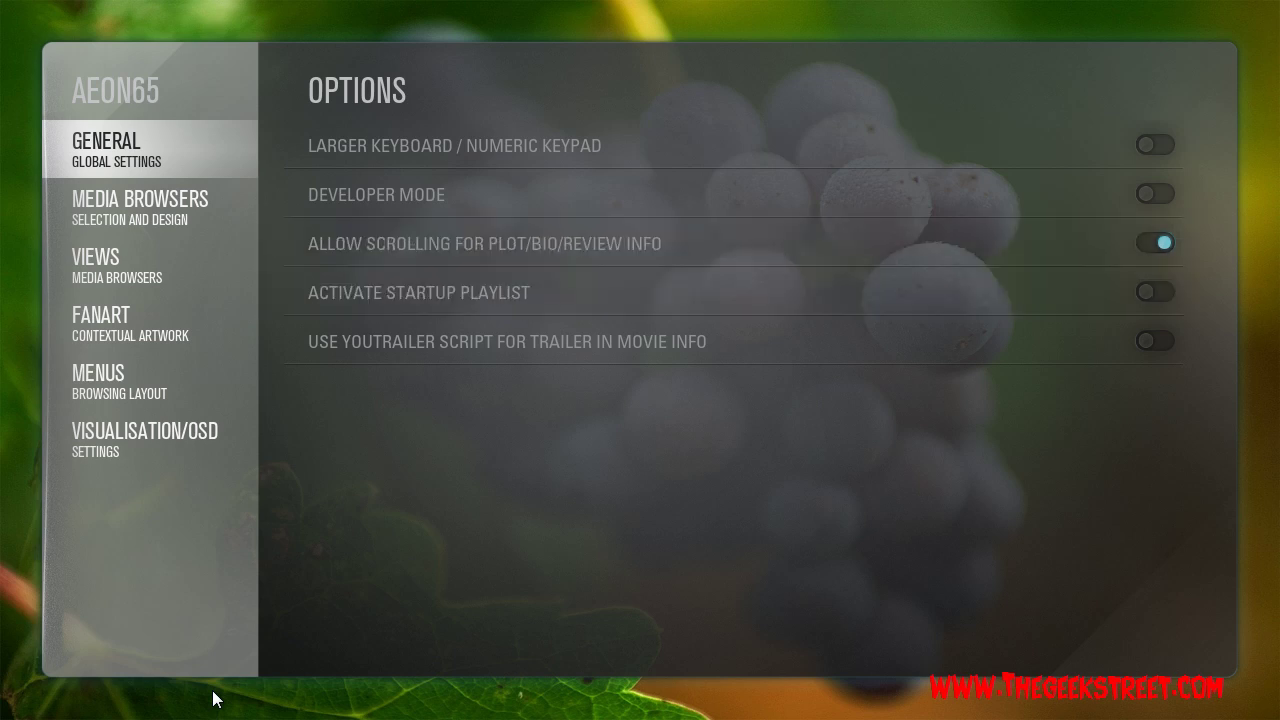
key(Down)
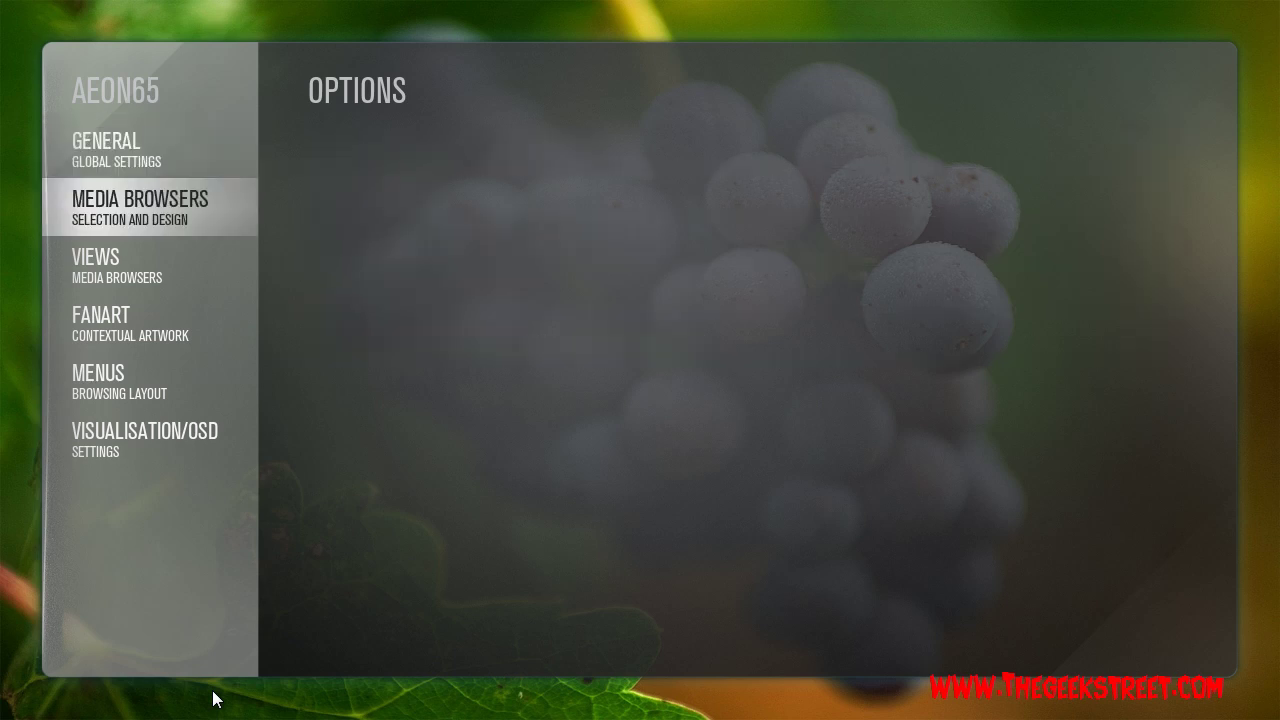
key(Down)
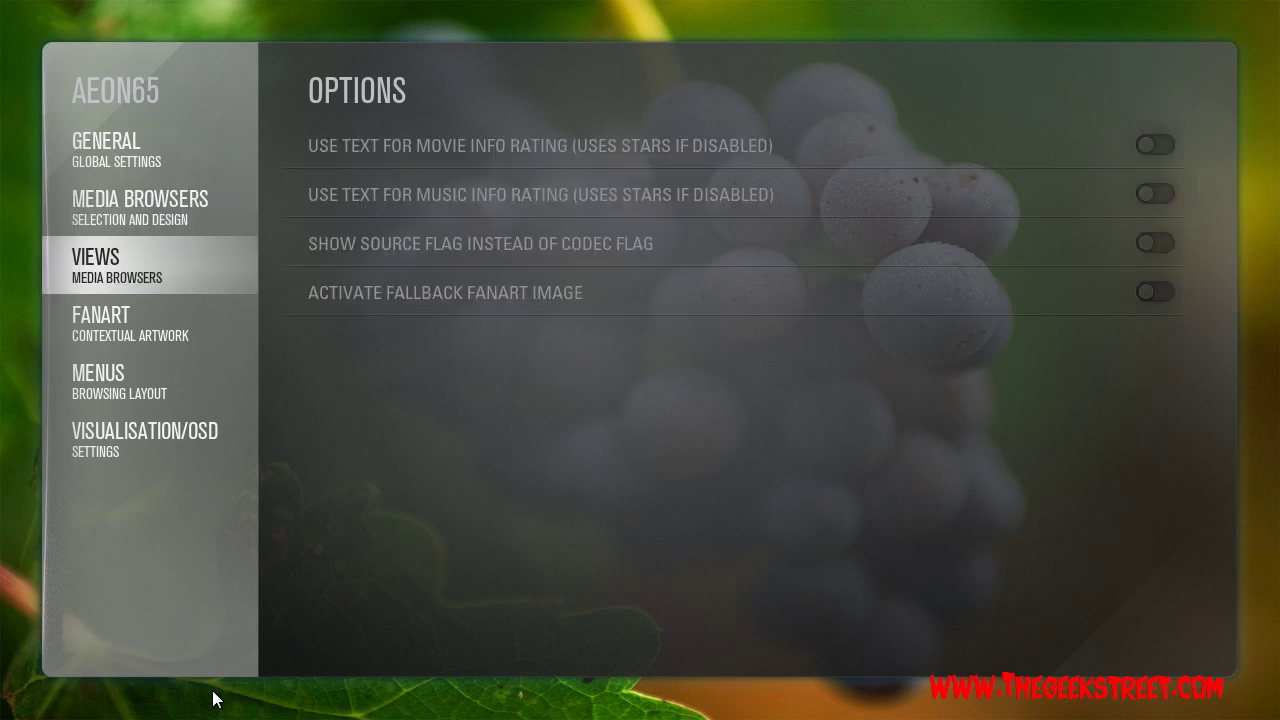
key(Down)
key(Down)
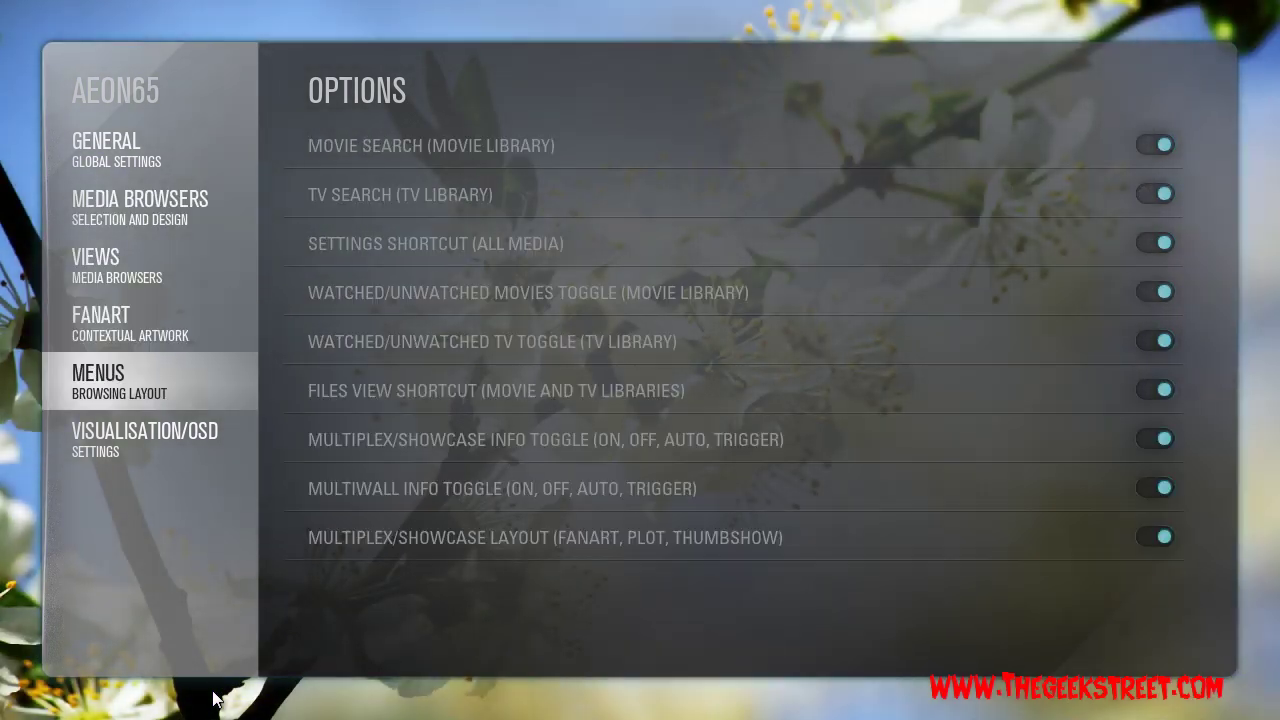
Step: Review the Visualisation/OSD options from CDART to the Alaska paused label, then open Media Browsers
key(Down)
key(Right)
key(Down)
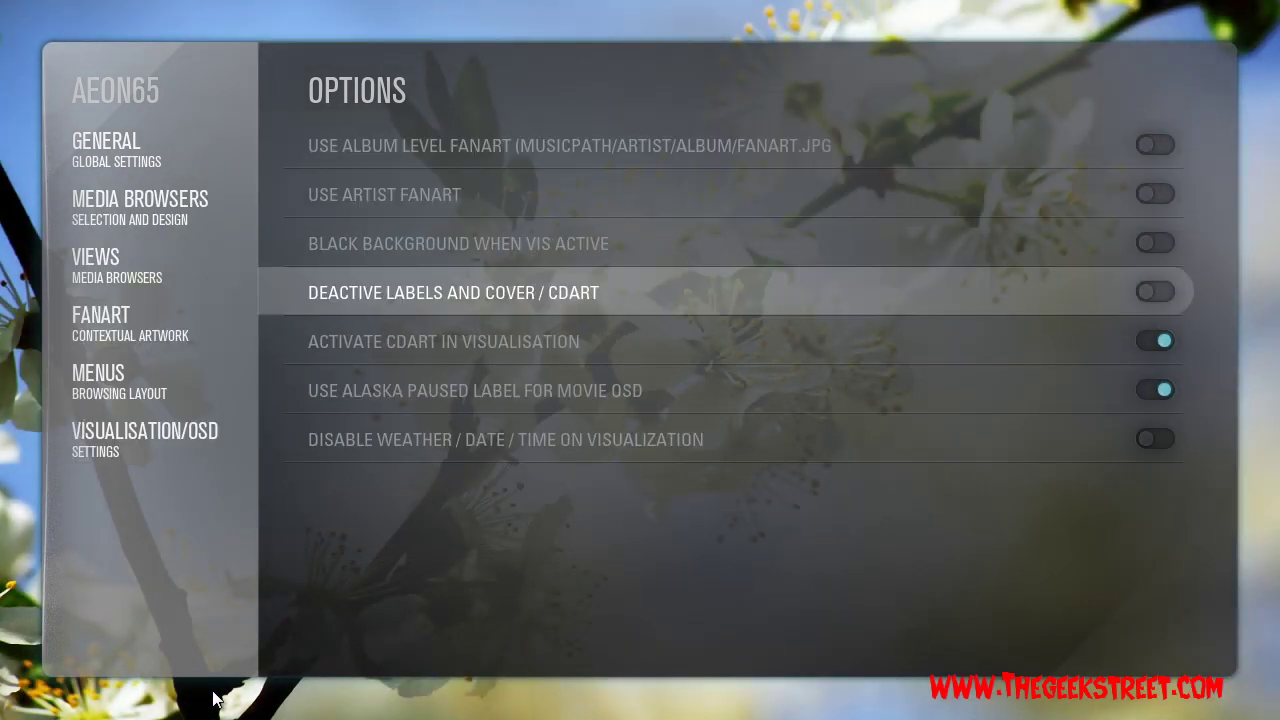
key(Down)
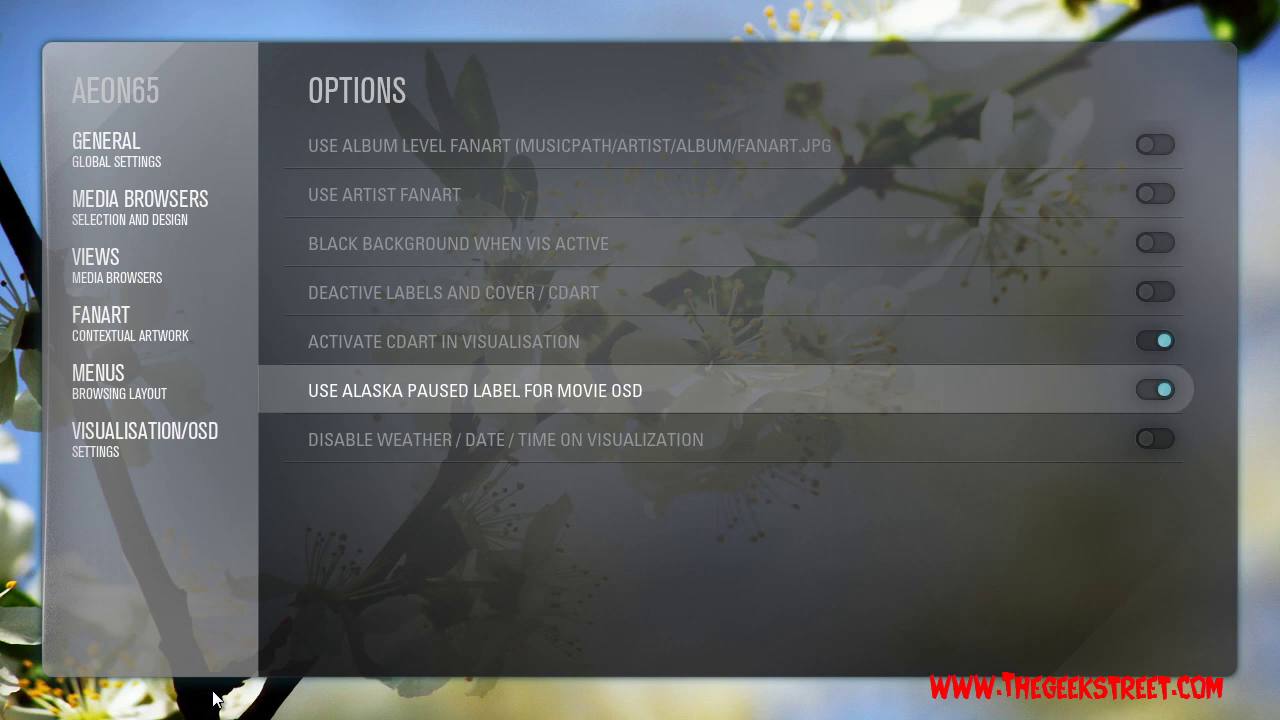
key(Up)
key(Up)
key(Up)
key(Down)
key(Down)
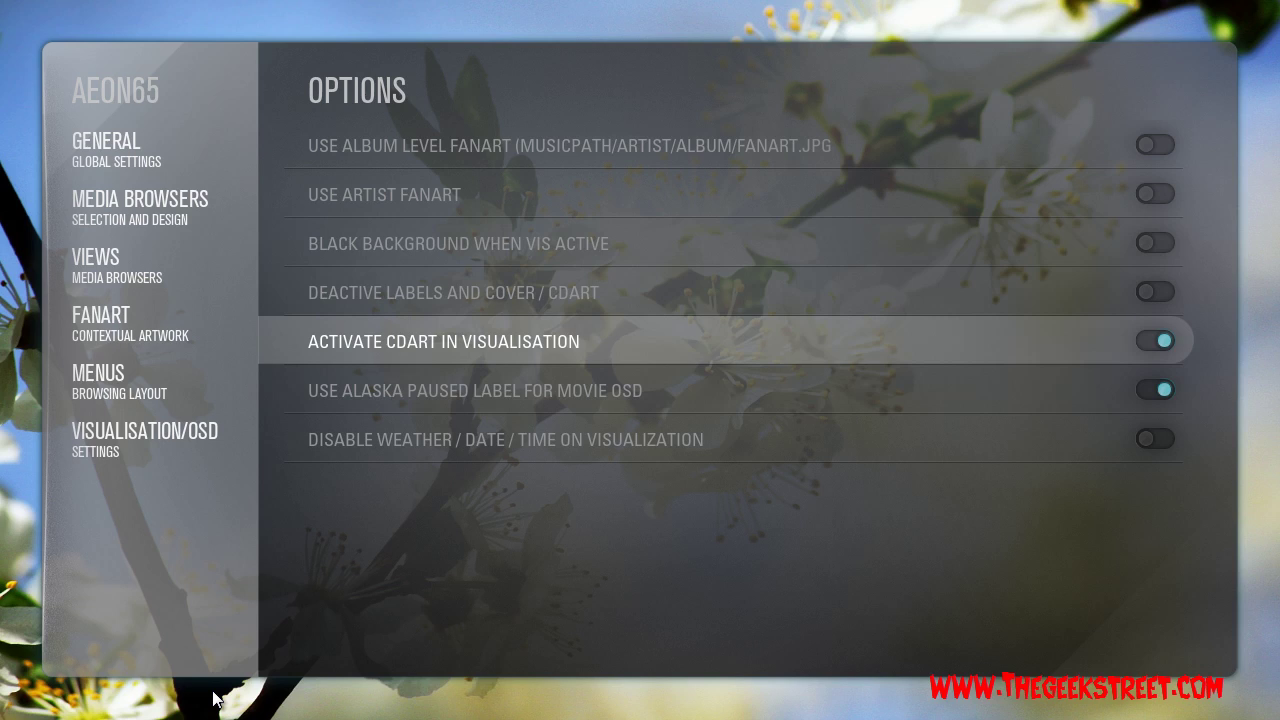
key(Down)
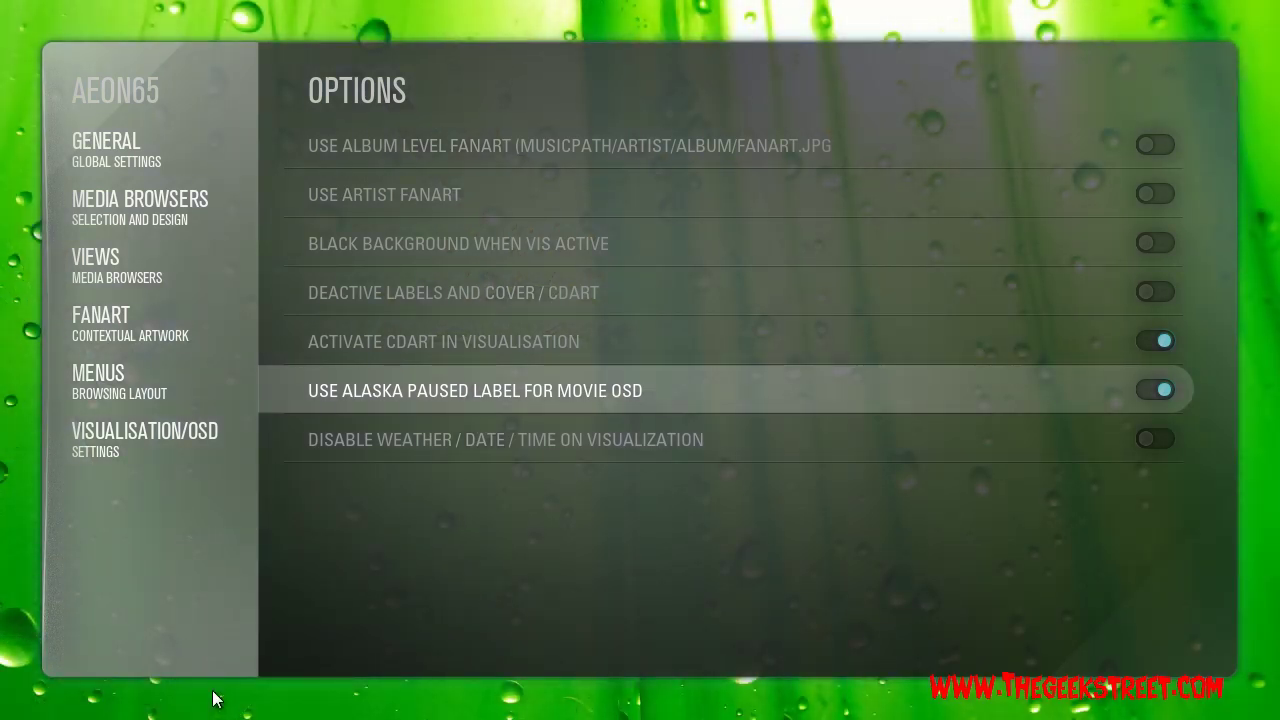
key(Left)
key(Up)
key(Up)
key(Up)
key(Up)
key(Up)
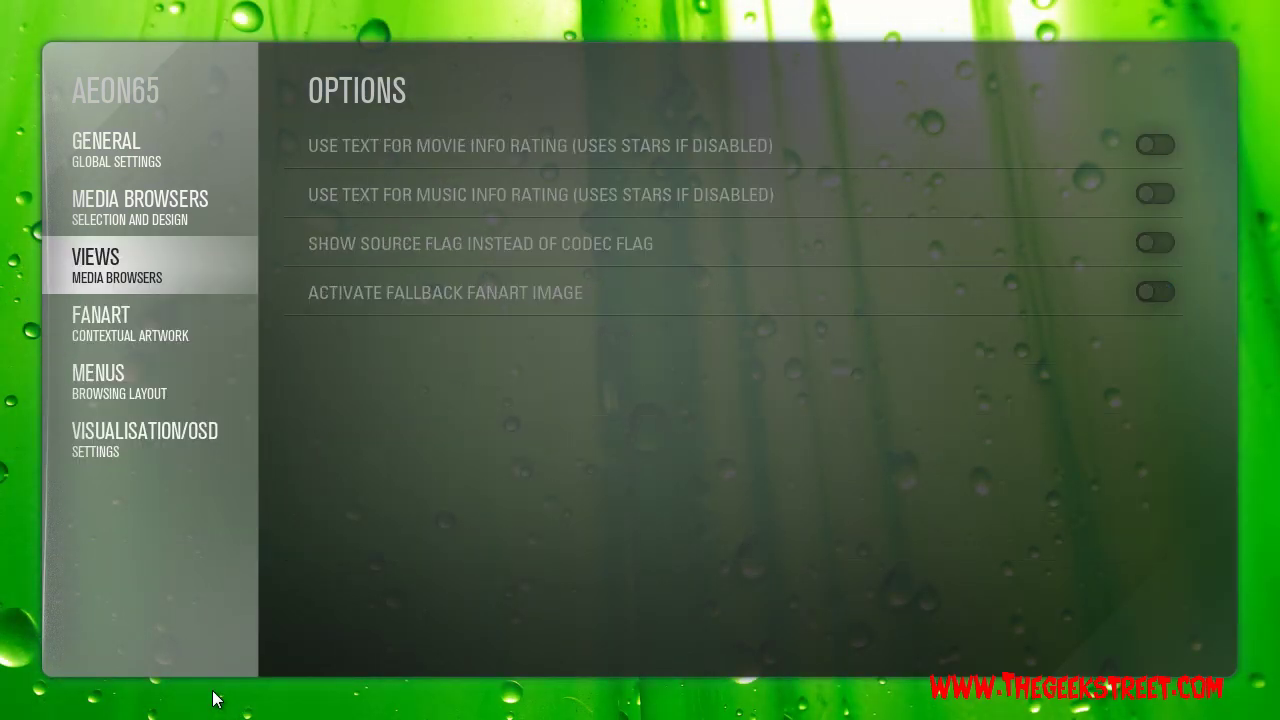
key(Down)
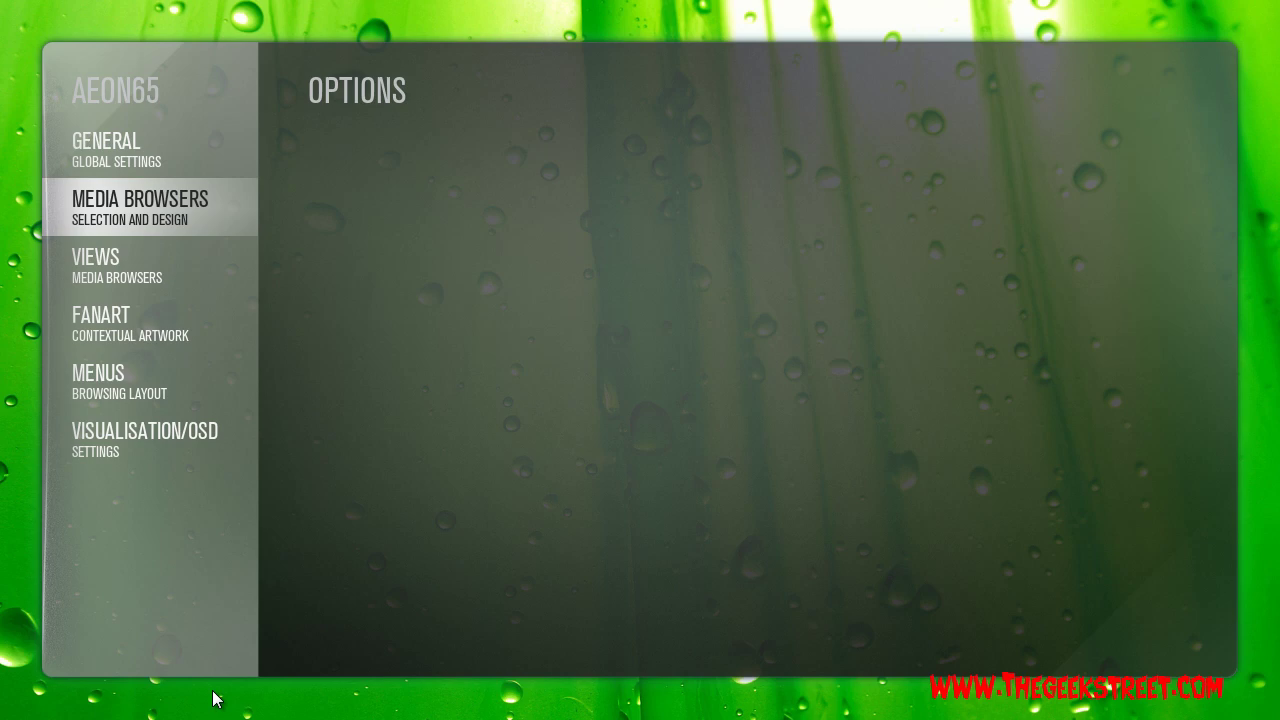
key(Escape)
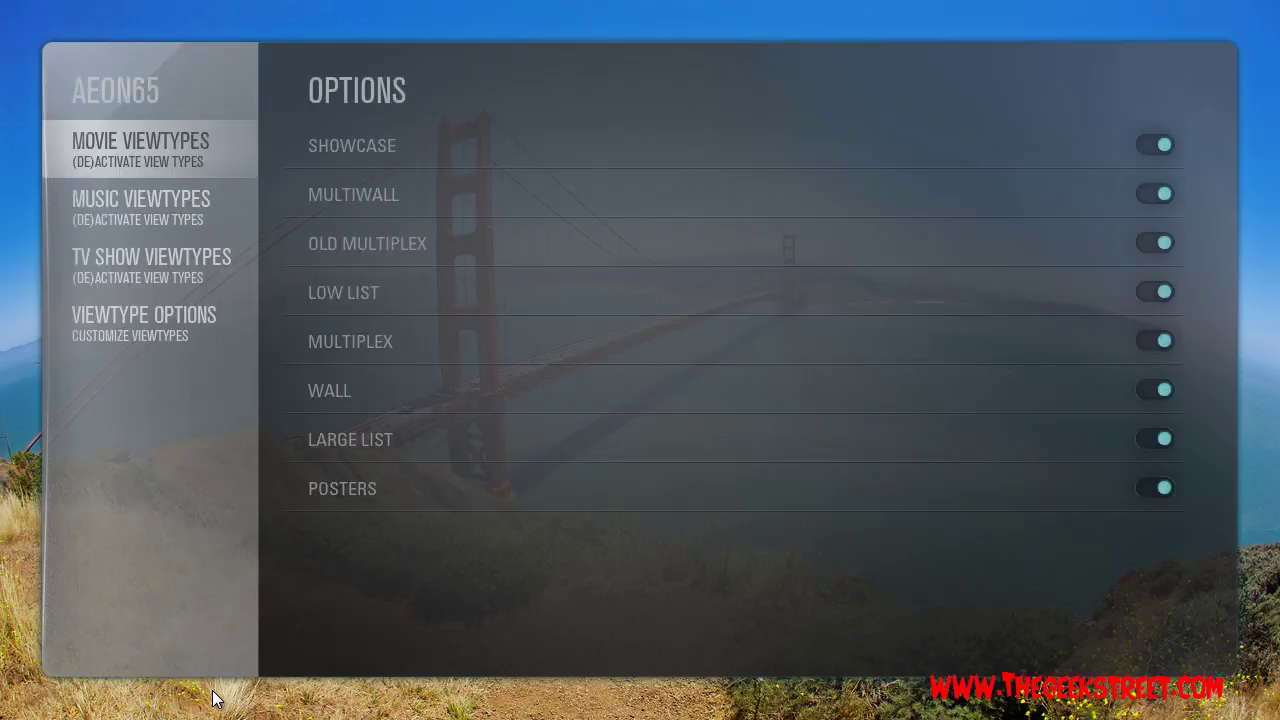
Step: Check the Music and TV Show viewtypes, then scan Viewtype Options like TV posters and slide animation
key(Down)
key(Down)
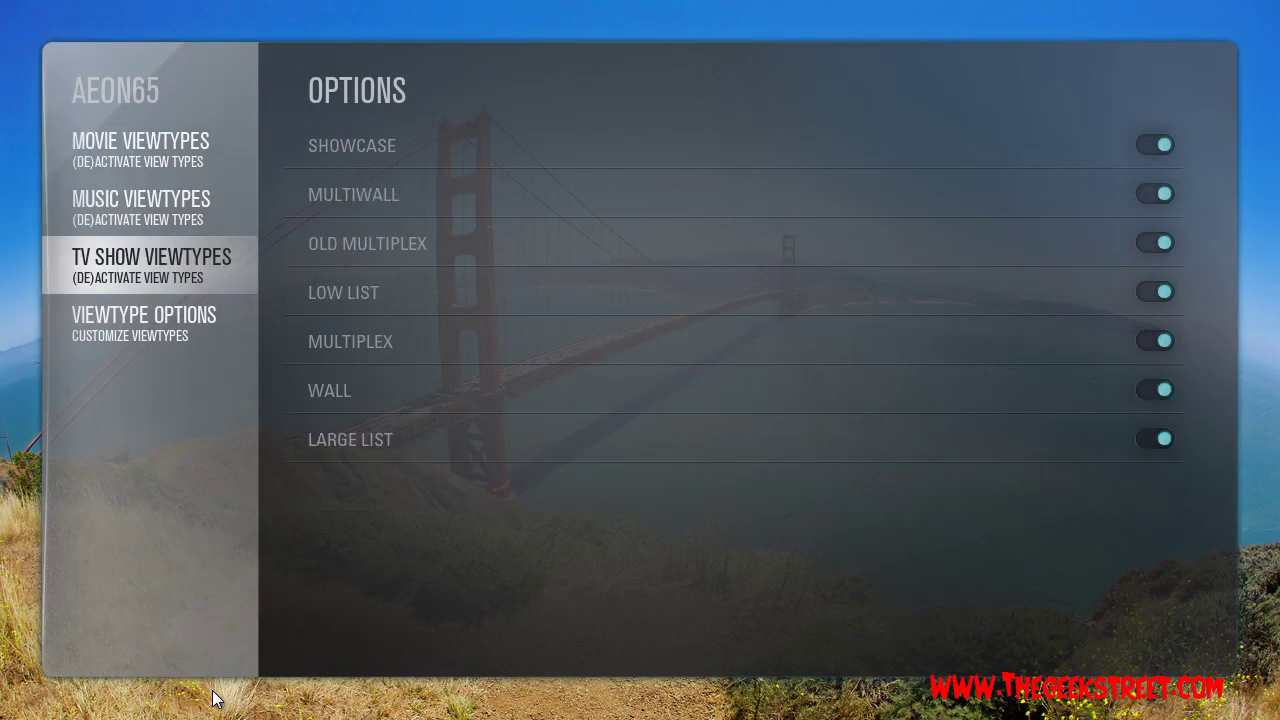
key(Down)
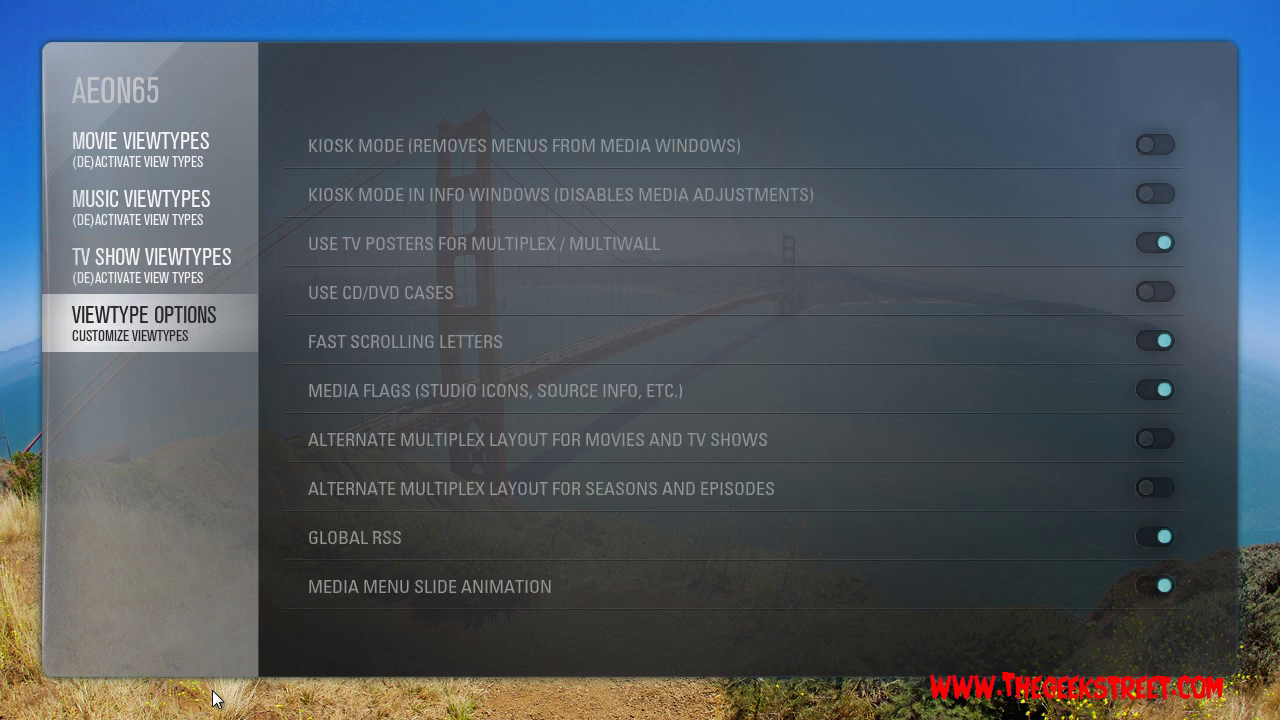
key(Right)
key(Down)
key(Down)
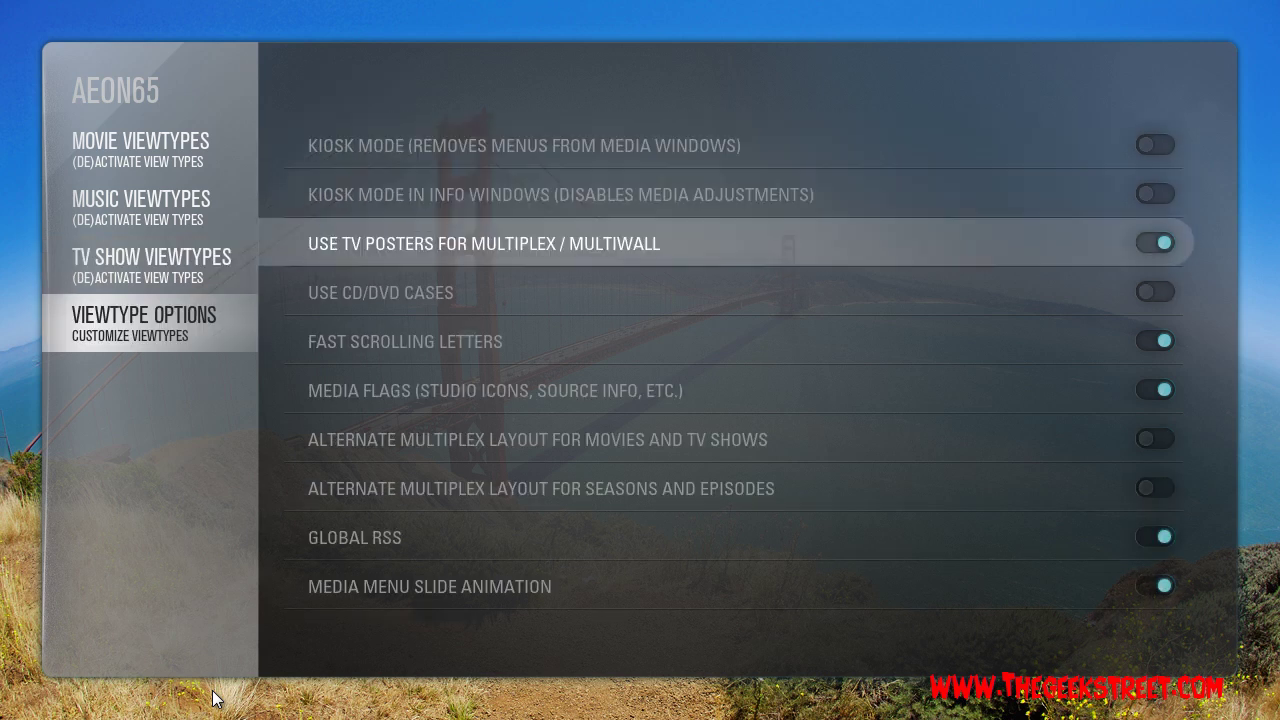
key(Down)
key(Down)
key(Down)
key(Down)
key(Down)
key(Down)
key(Down)
key(Down)
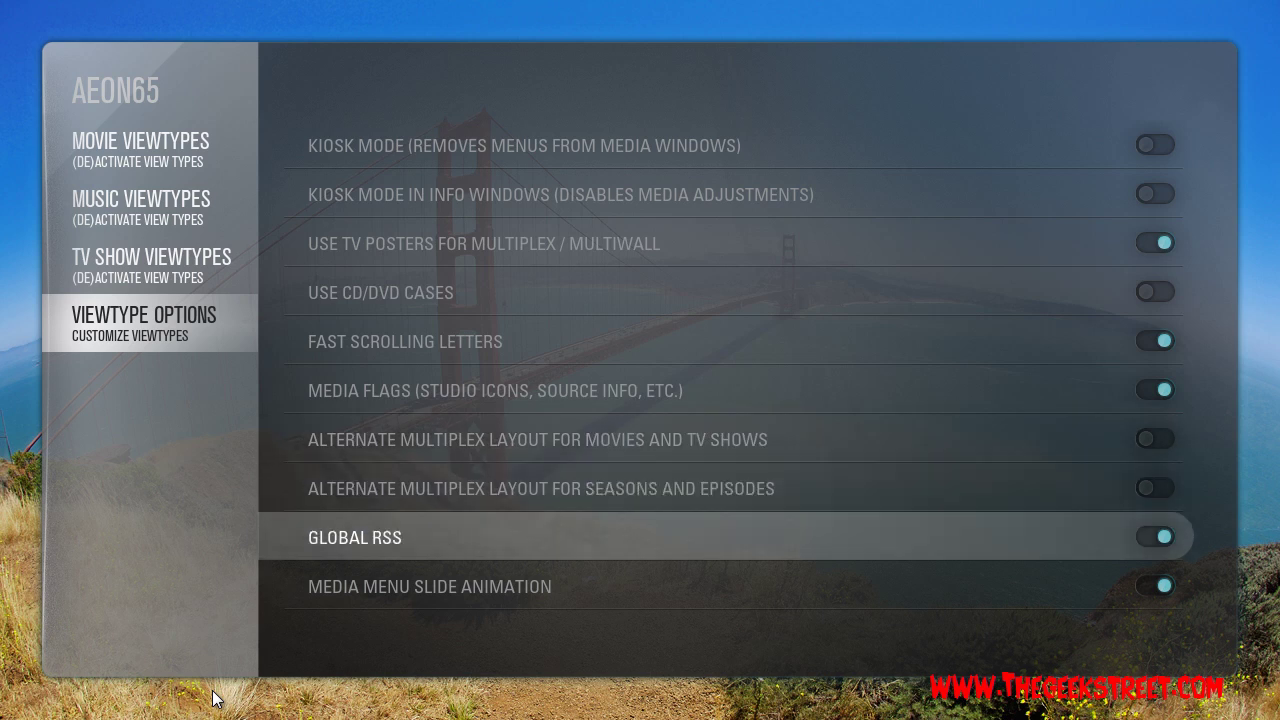
key(Up)
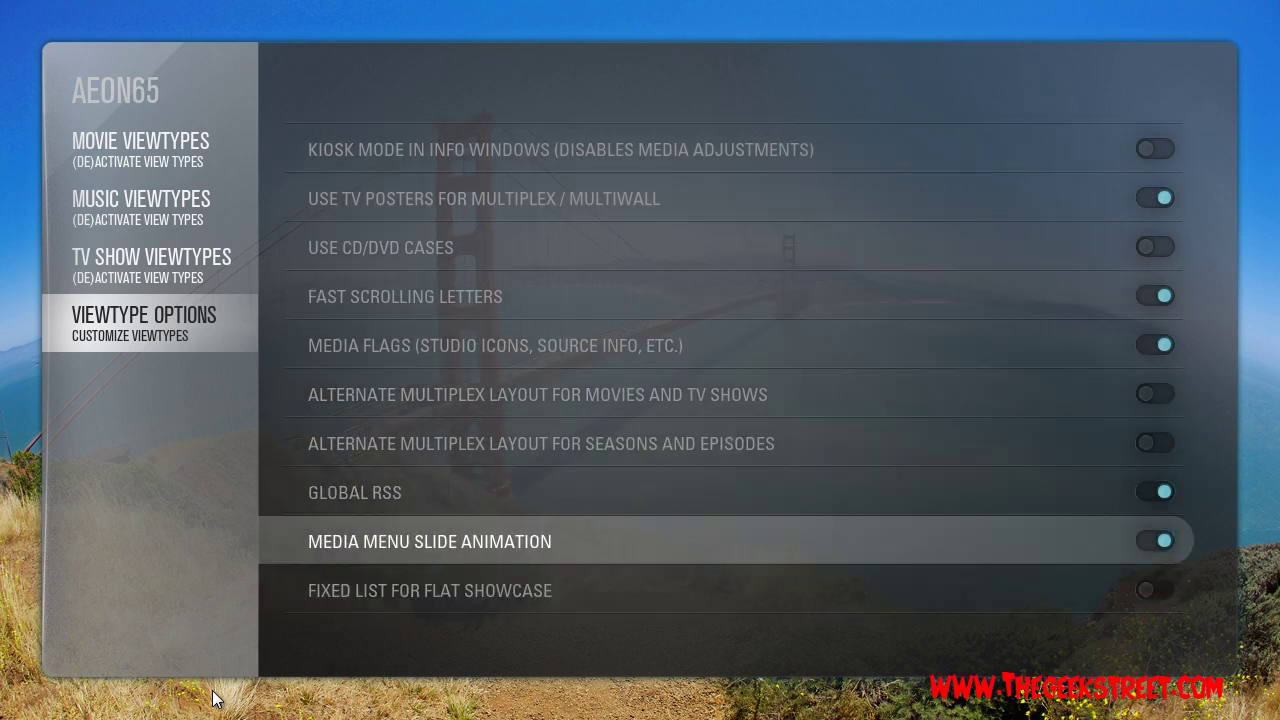
key(Down)
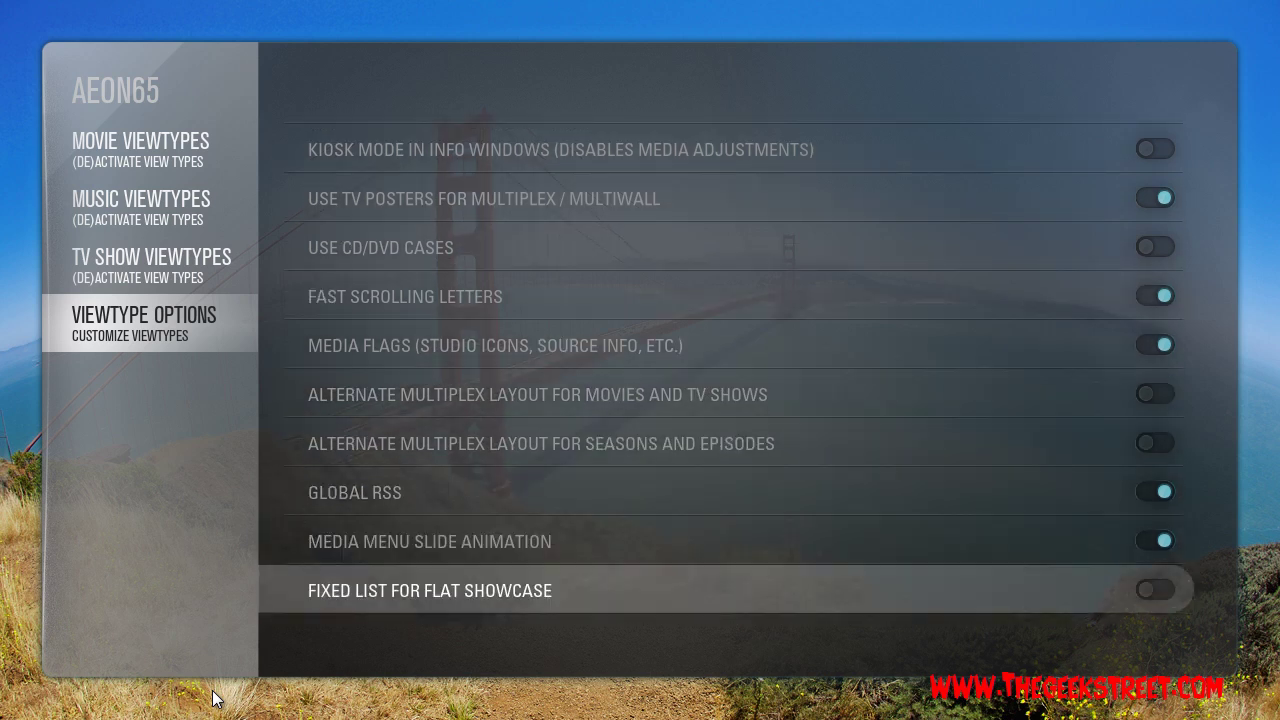